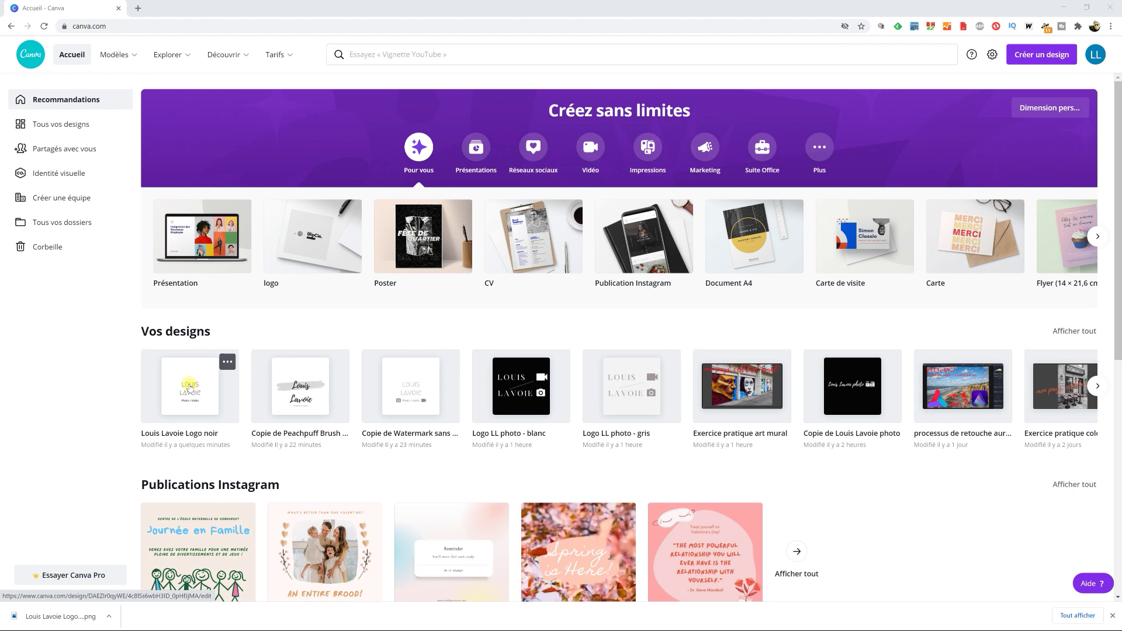
Step: View the "Logo noir" design enlarged to fill the screen, and return to the home page
click(188, 387)
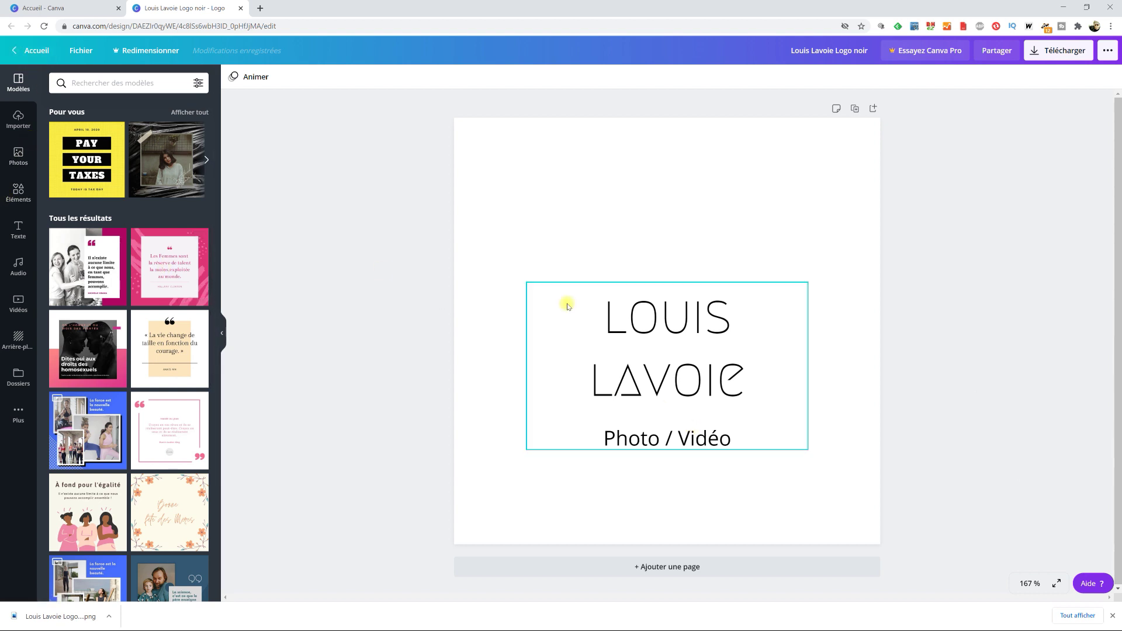
click(1035, 586)
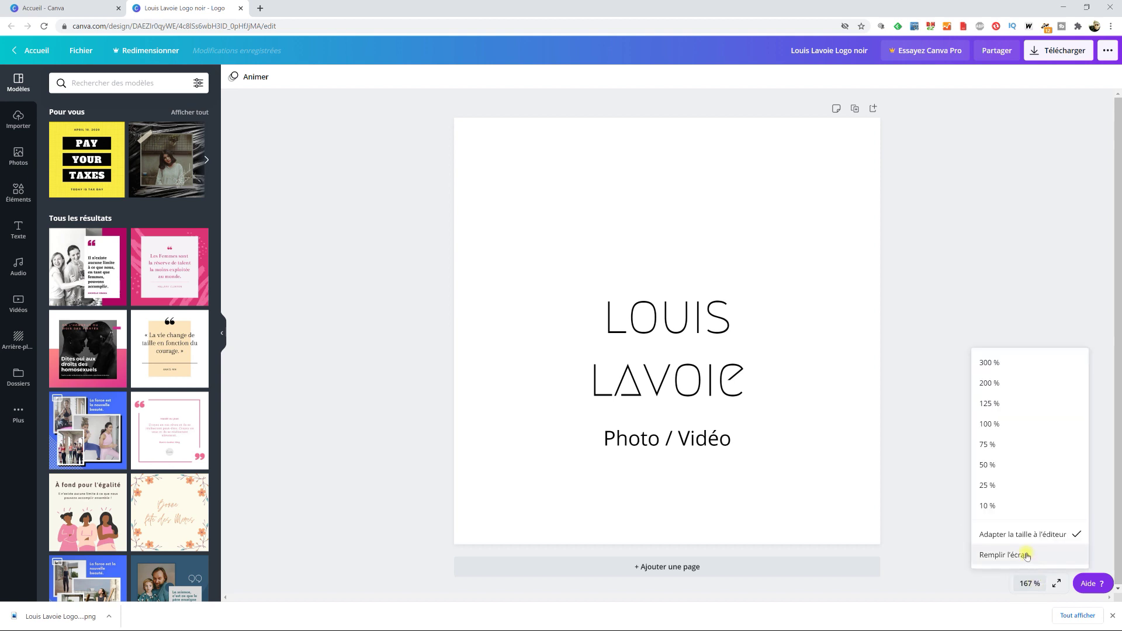
click(1024, 554)
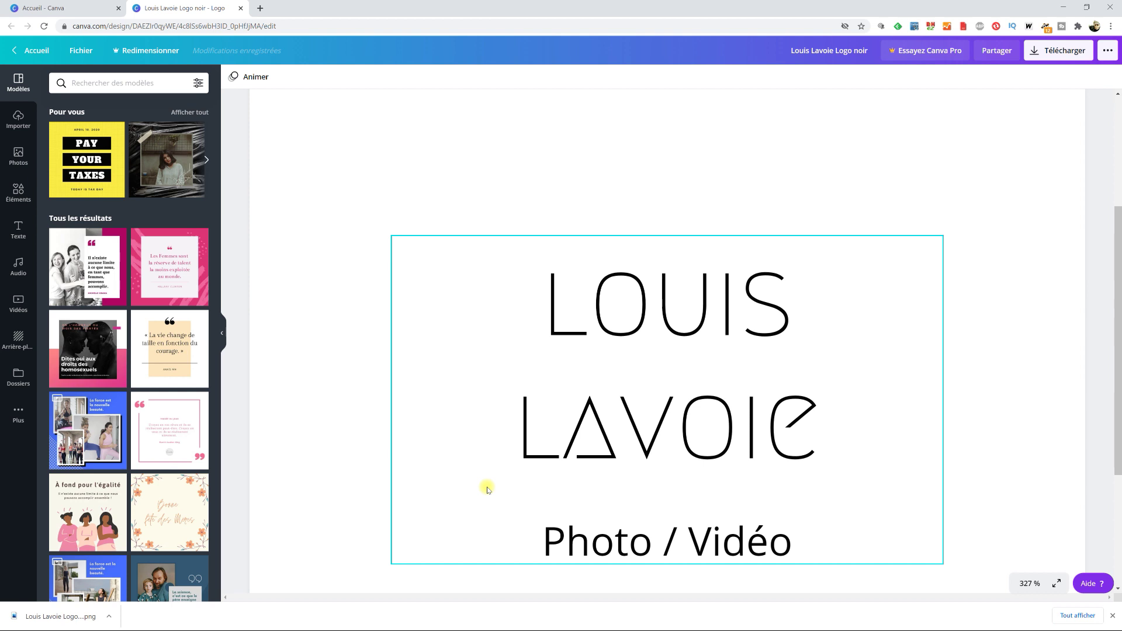
click(14, 51)
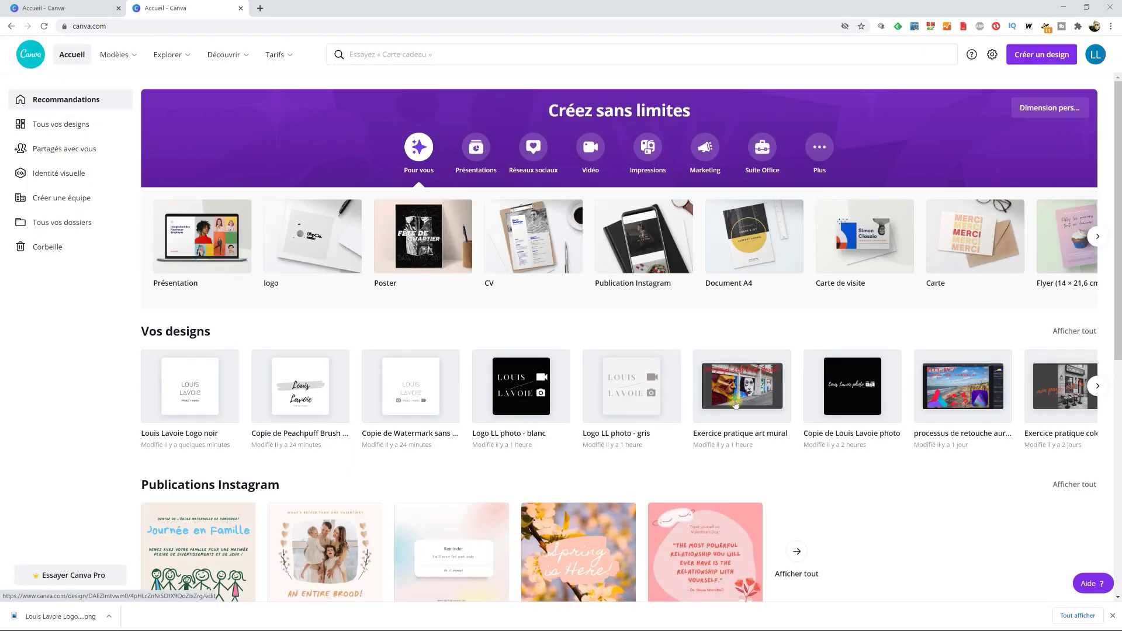
Step: View the black-background photo logo copy in full screen, and return to the home page
click(849, 386)
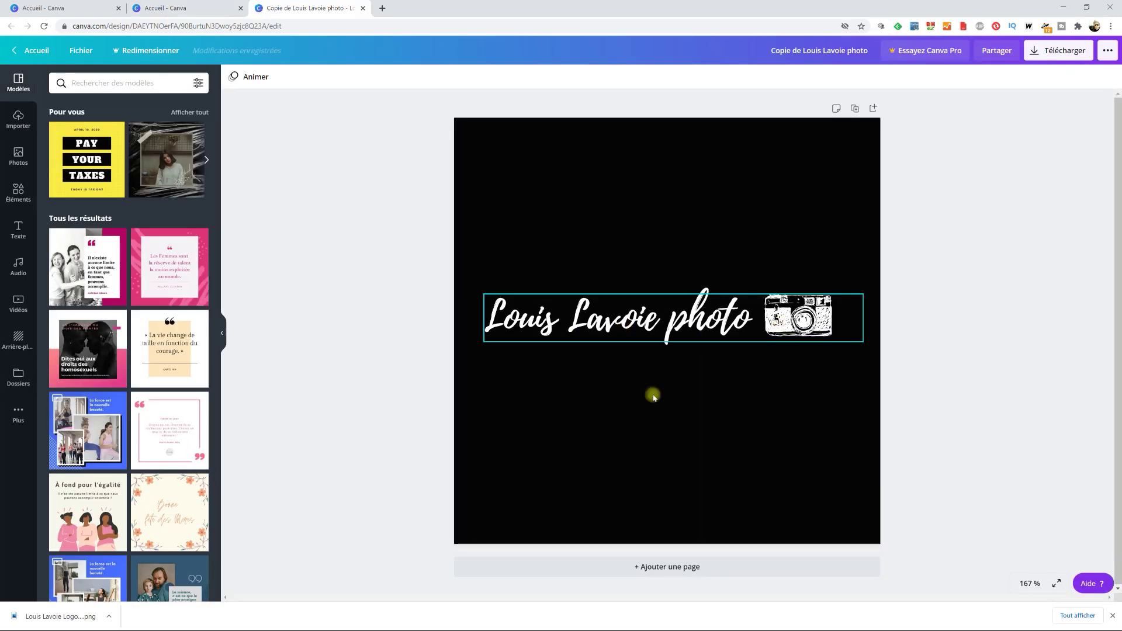
click(1055, 583)
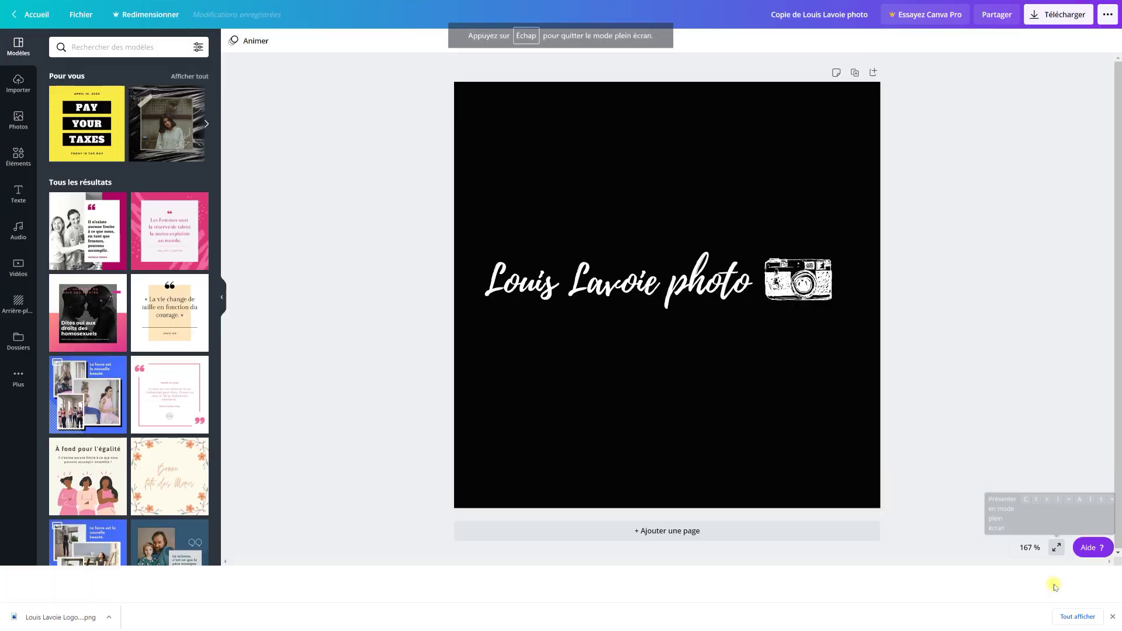
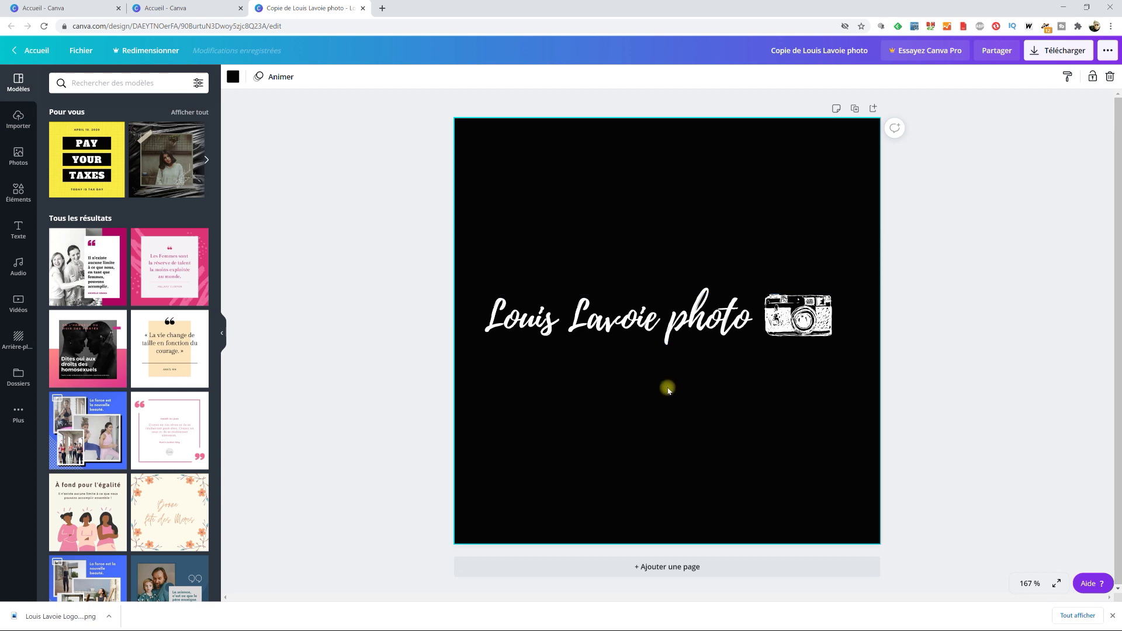
click(34, 50)
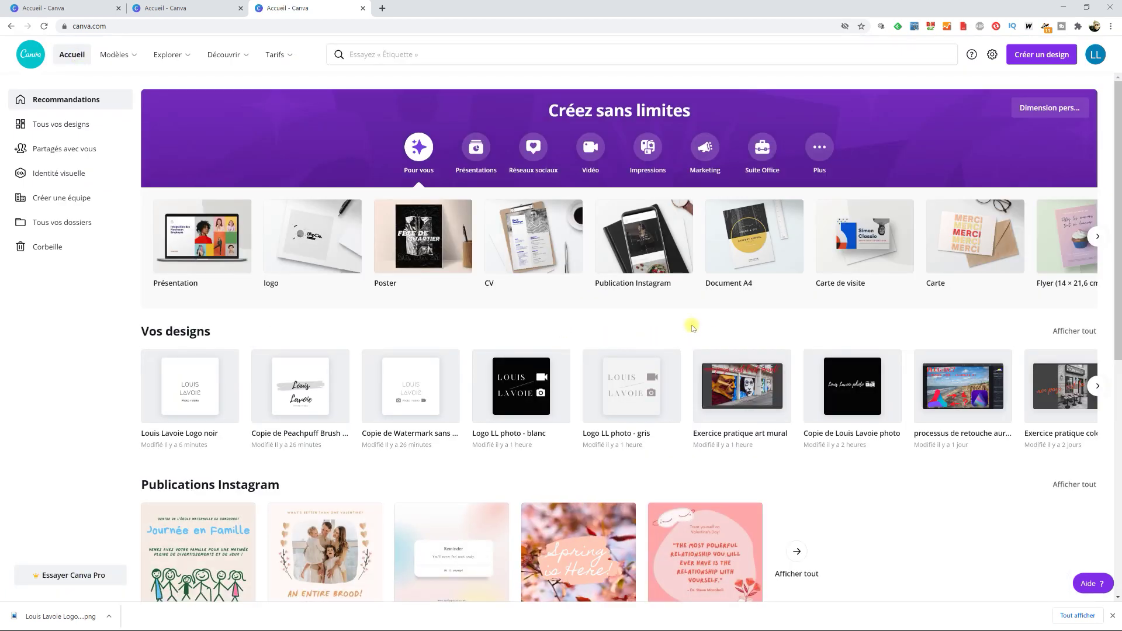
key(ctrl+w)
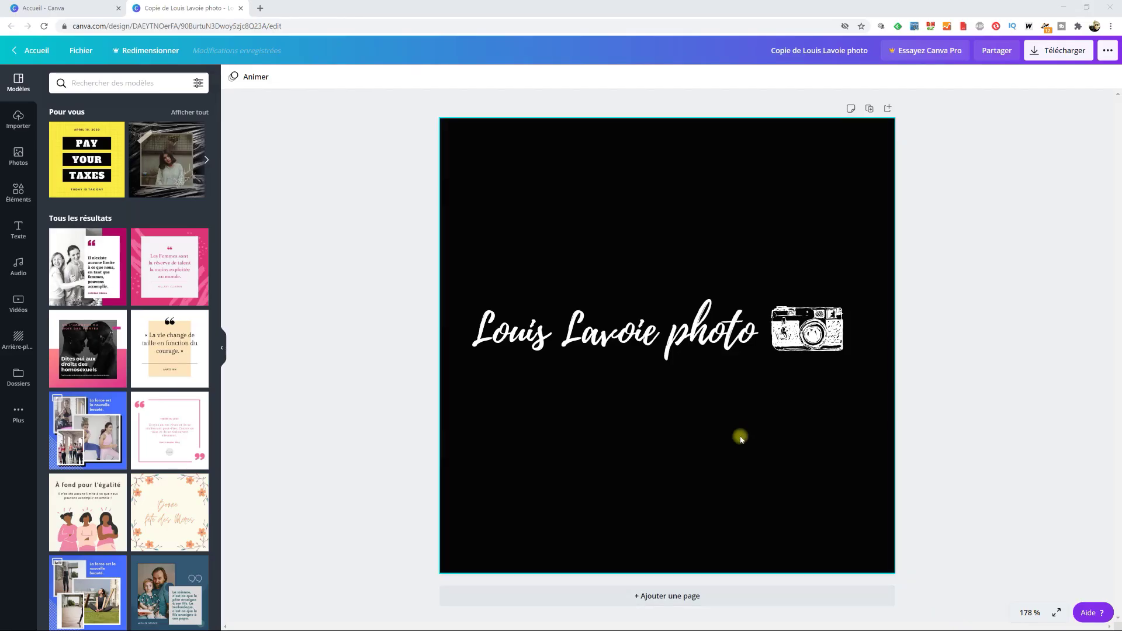
Step: Delete the camera drawing from the black-background photo logo and shift the script text to the right
click(678, 342)
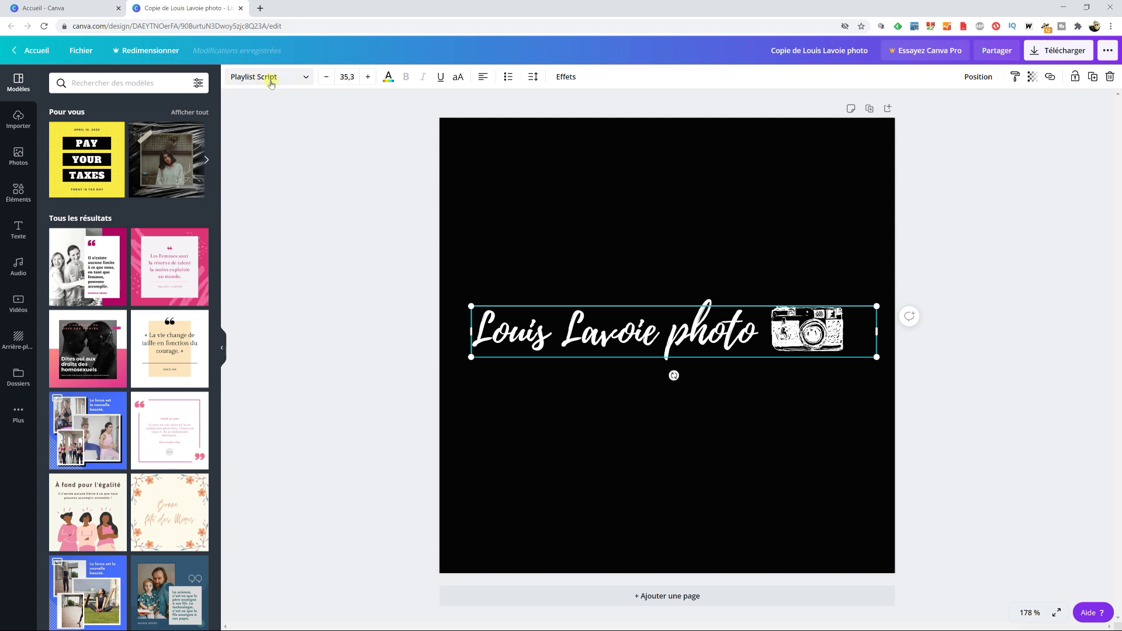
click(827, 330)
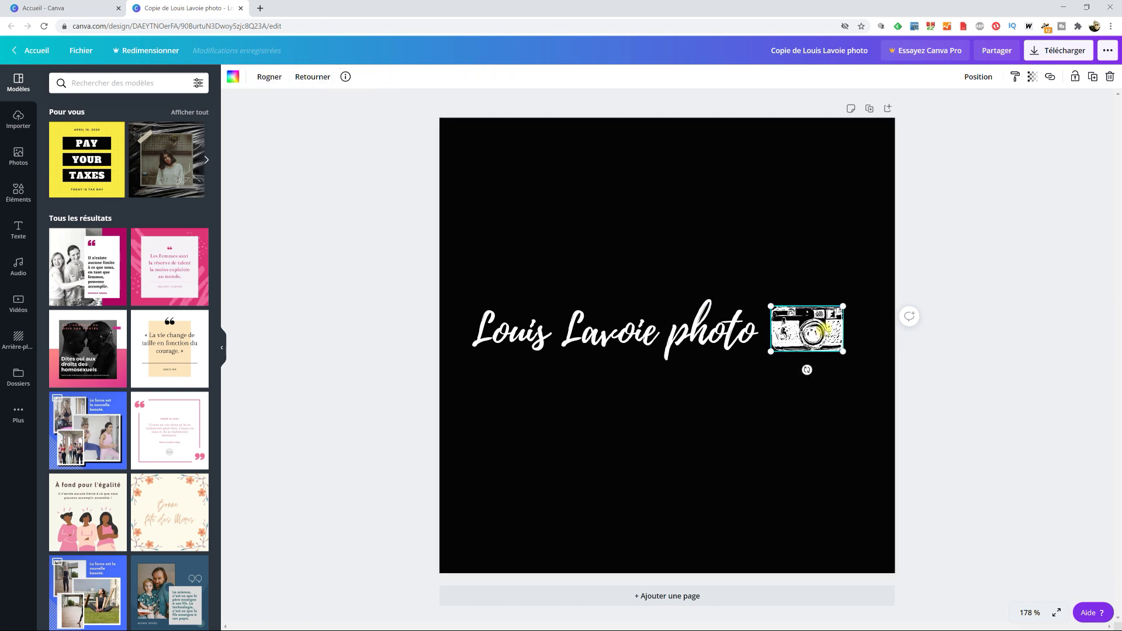
key(Delete)
click(771, 255)
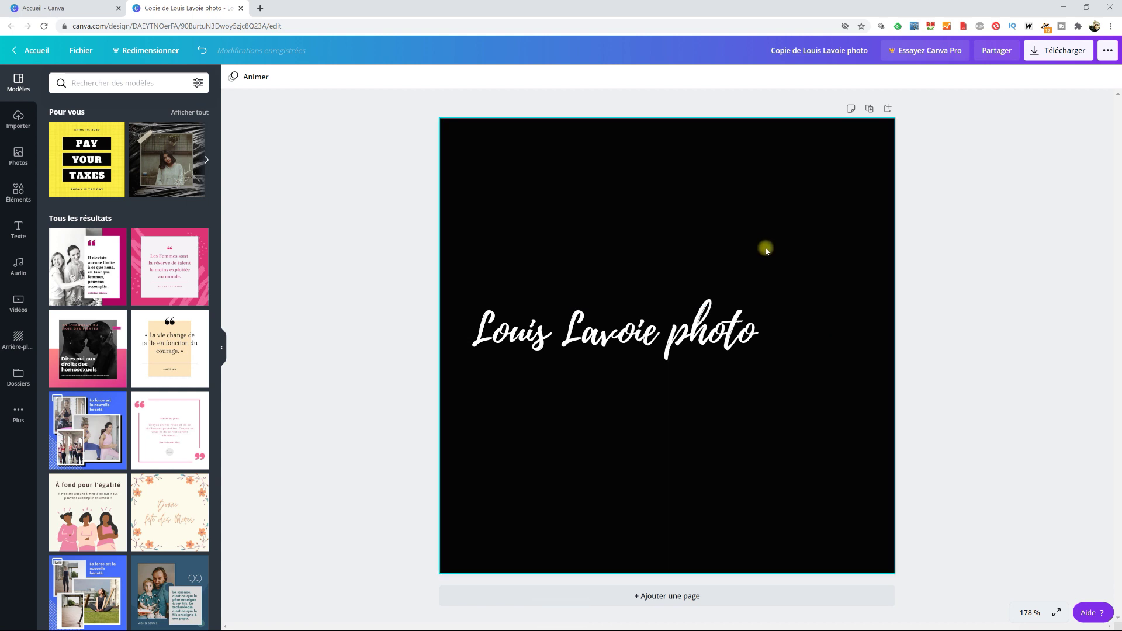
drag(712, 320, 749, 324)
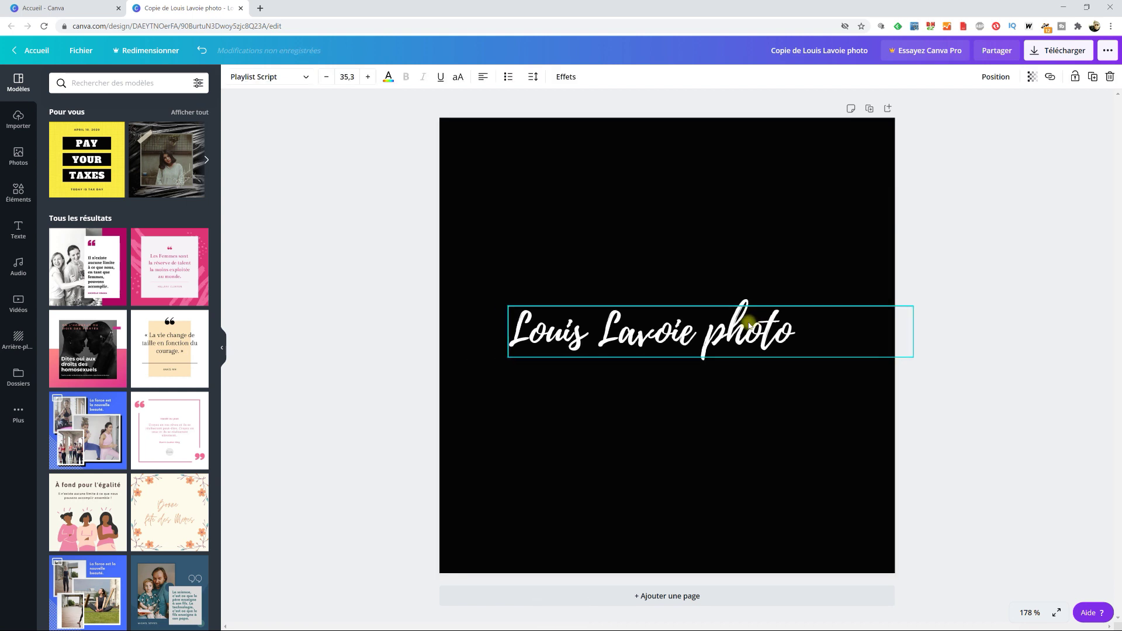
click(816, 237)
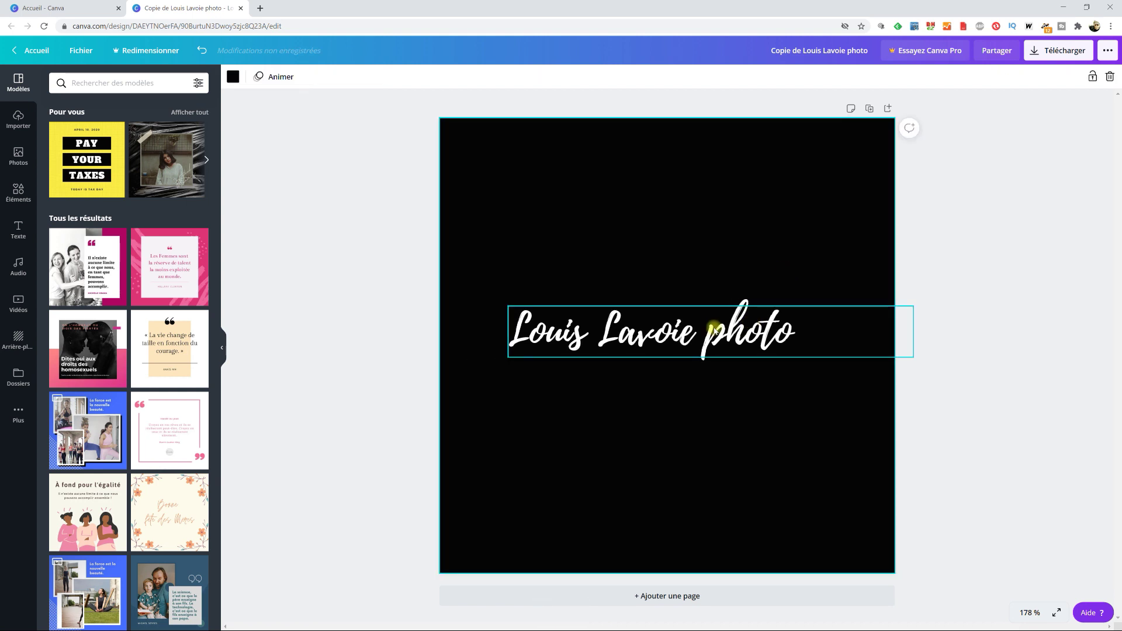
Step: Search the elements for "vidéo" and place the free video camera icon below the script text
click(17, 191)
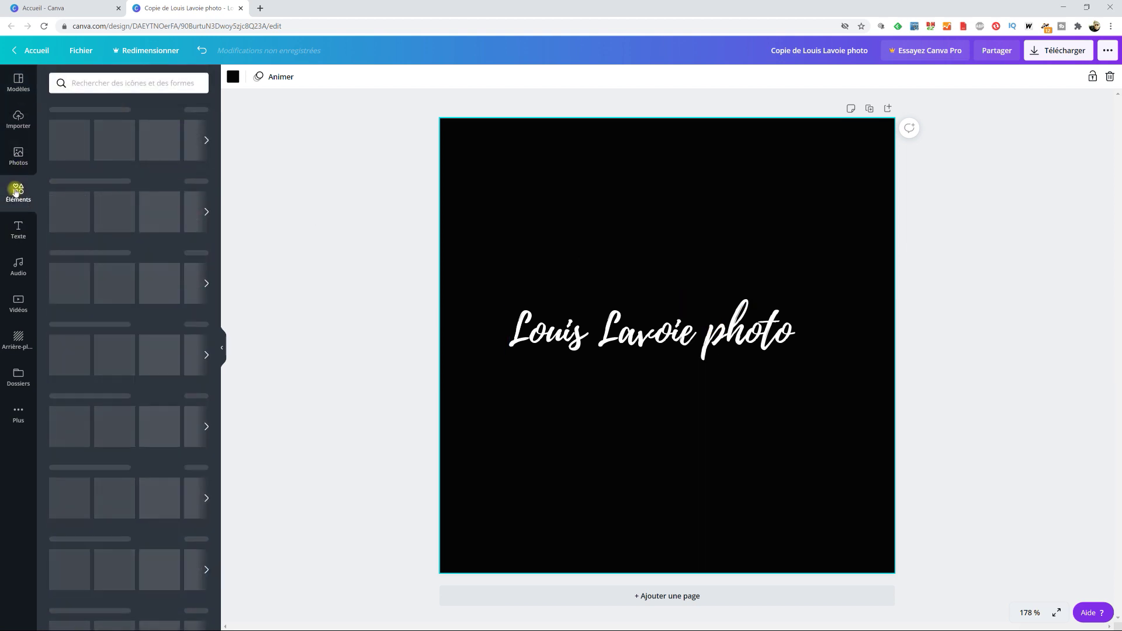
click(154, 83)
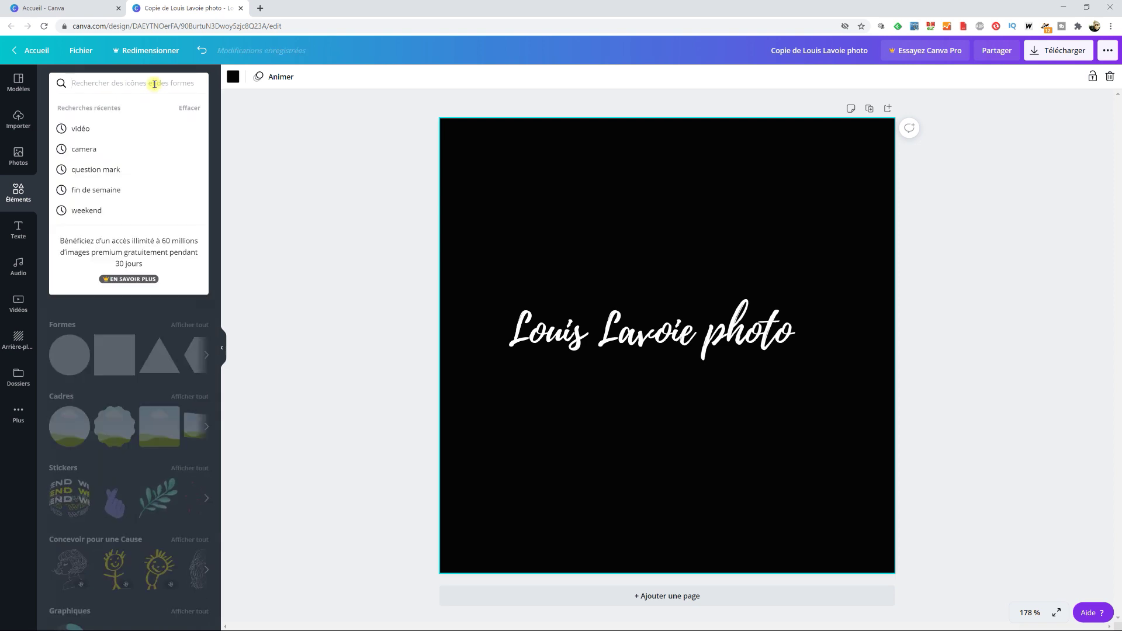
click(113, 129)
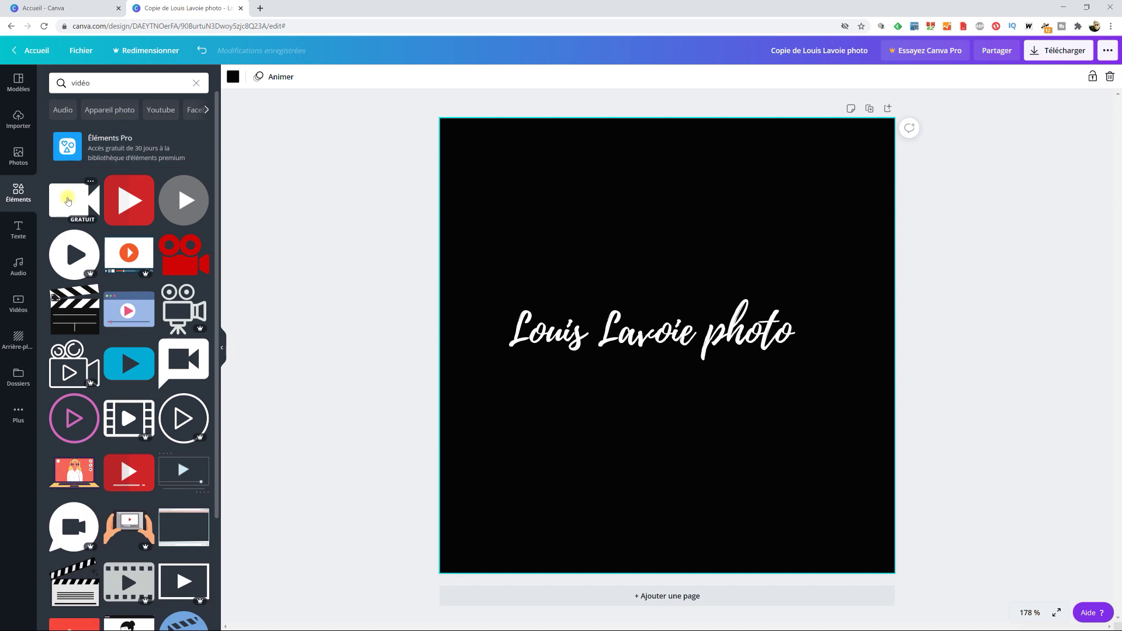
click(68, 202)
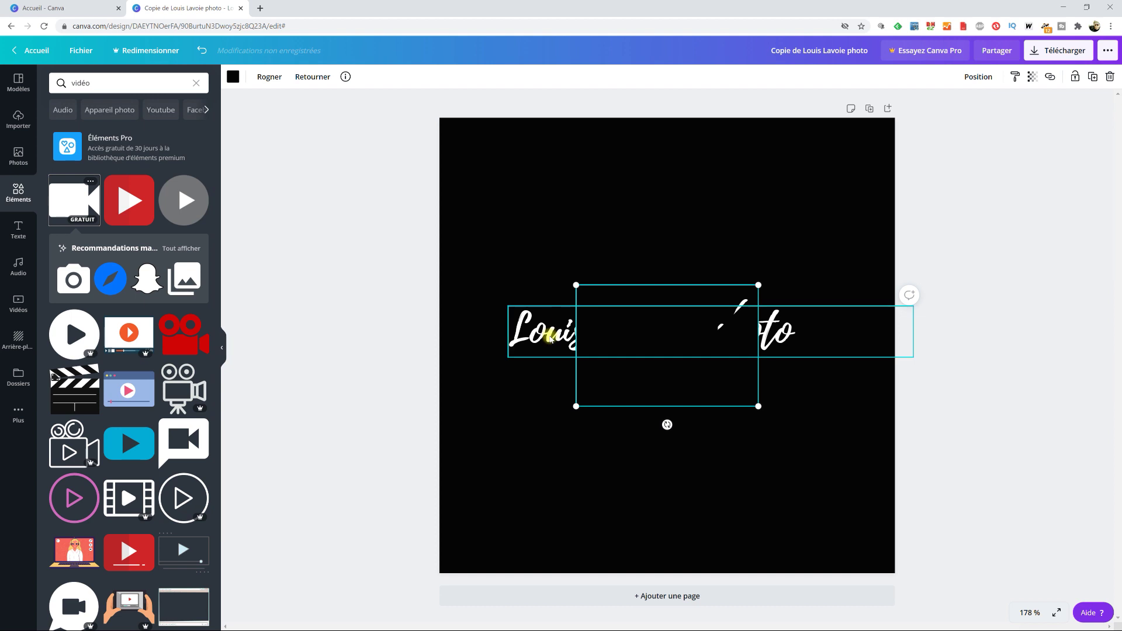
drag(668, 344, 669, 431)
Step: Recolor the video camera icon white
click(234, 77)
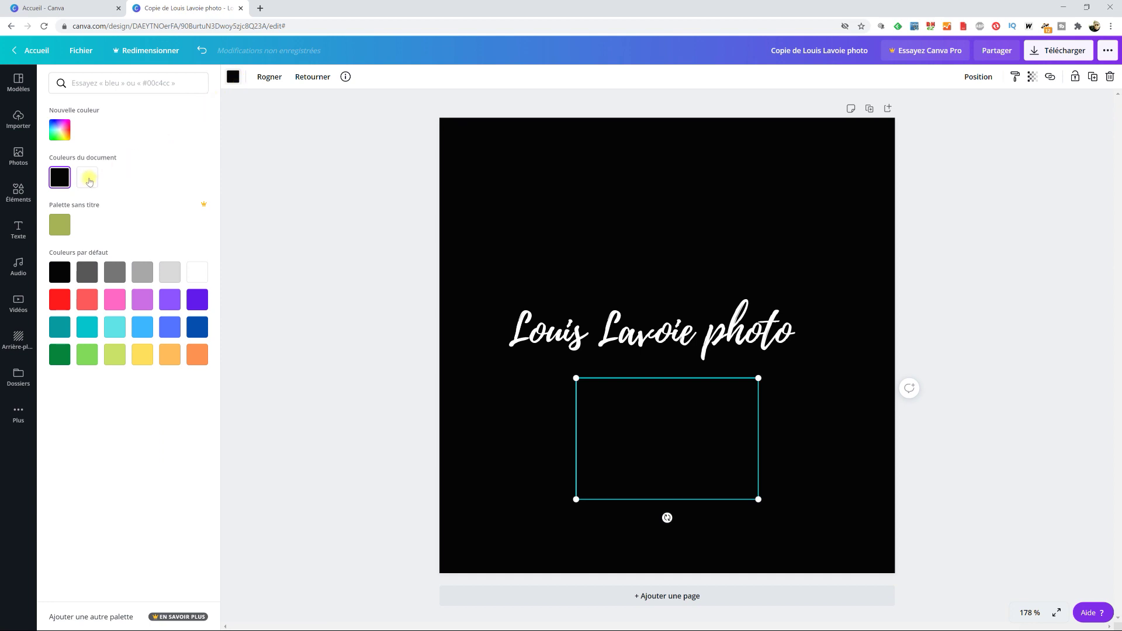
click(89, 182)
key(Escape)
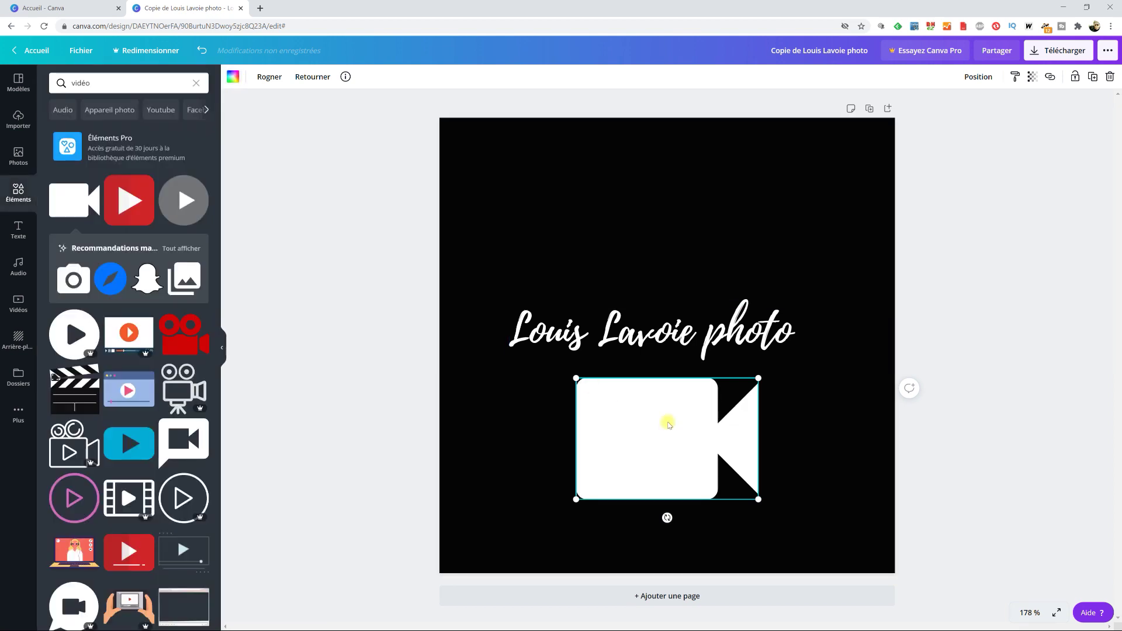
click(811, 442)
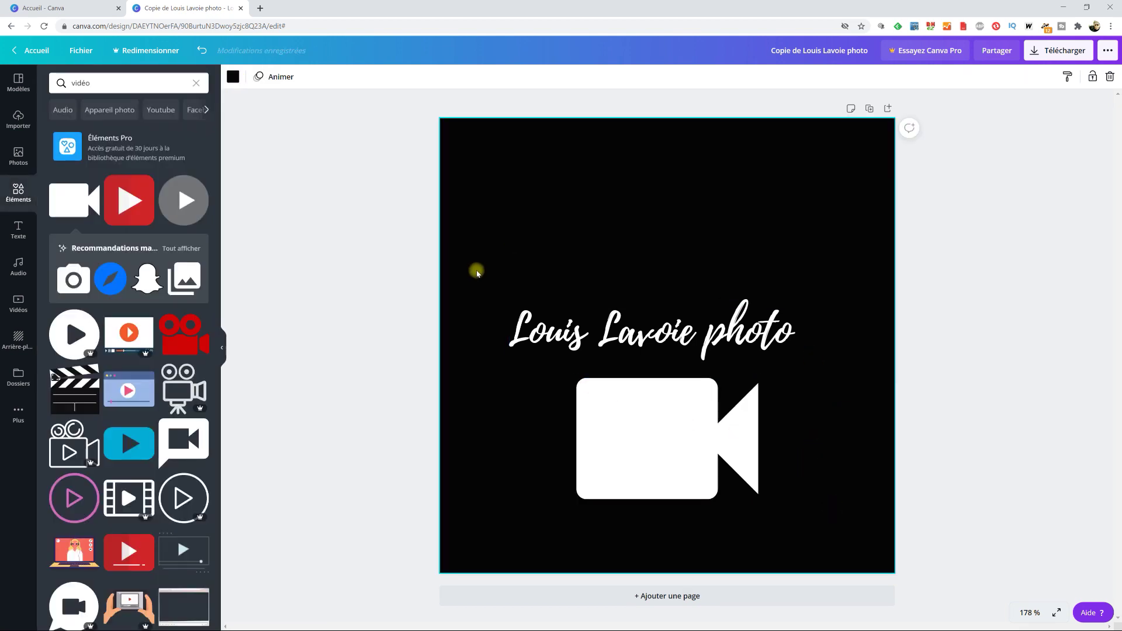
Step: Scale down the video camera icon beneath the word "photo", and delete it from the design
click(710, 413)
mouse_move(759, 379)
mouse_down()
mouse_move(670, 439)
mouse_move(769, 418)
mouse_move(799, 384)
mouse_move(774, 392)
mouse_up()
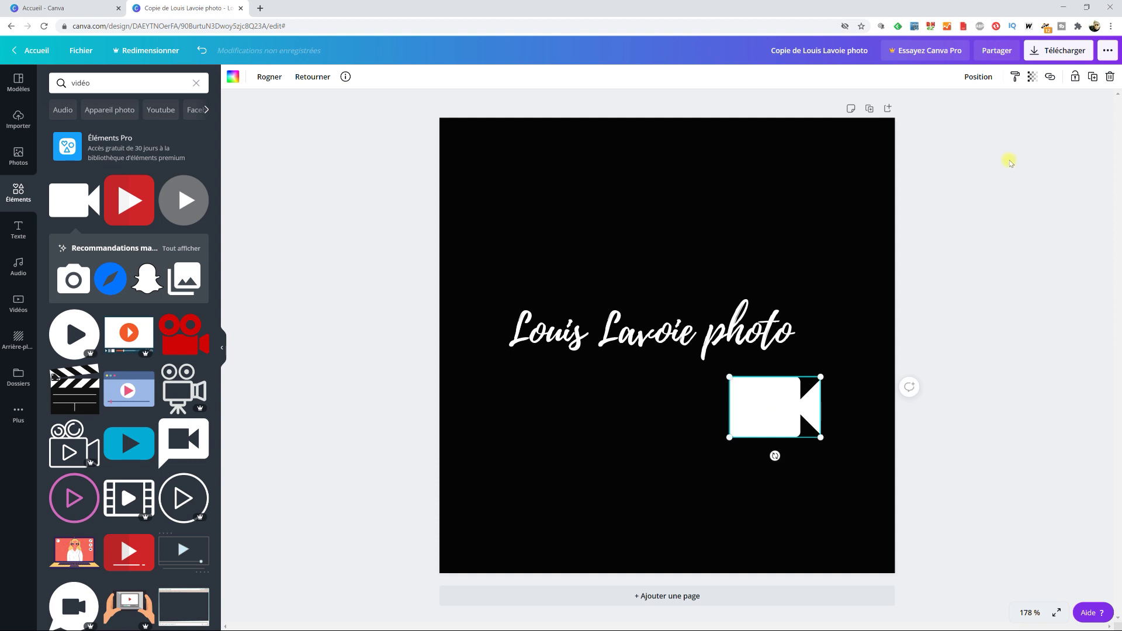
click(1110, 76)
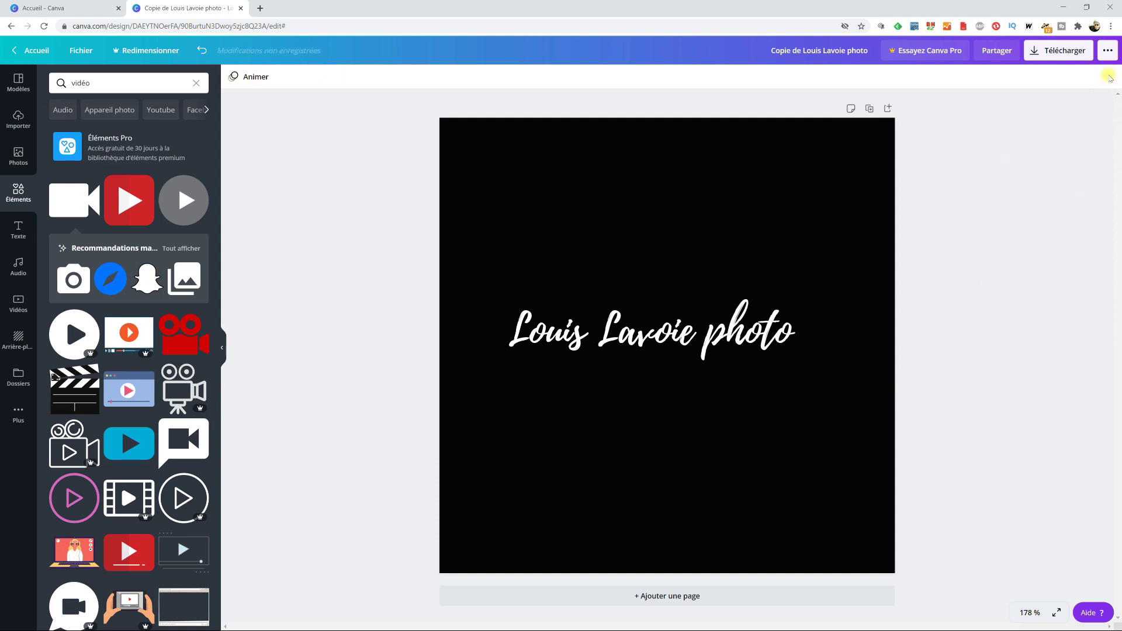
click(611, 456)
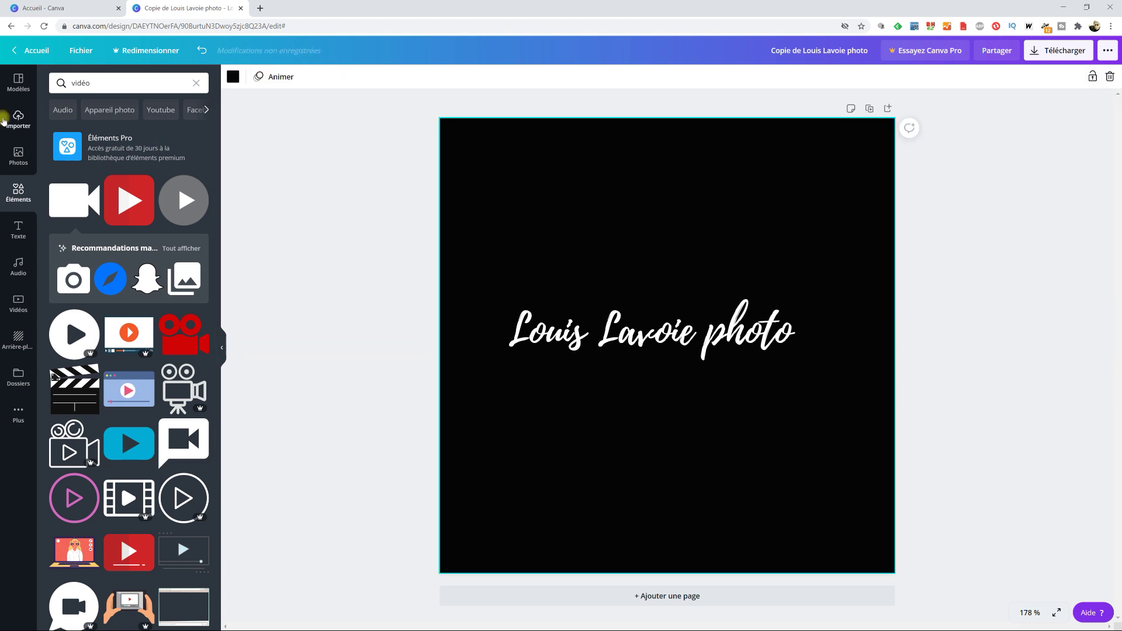
Step: Leave the photo logo, view the "Logo noir" design, and return to the list of designs
click(36, 51)
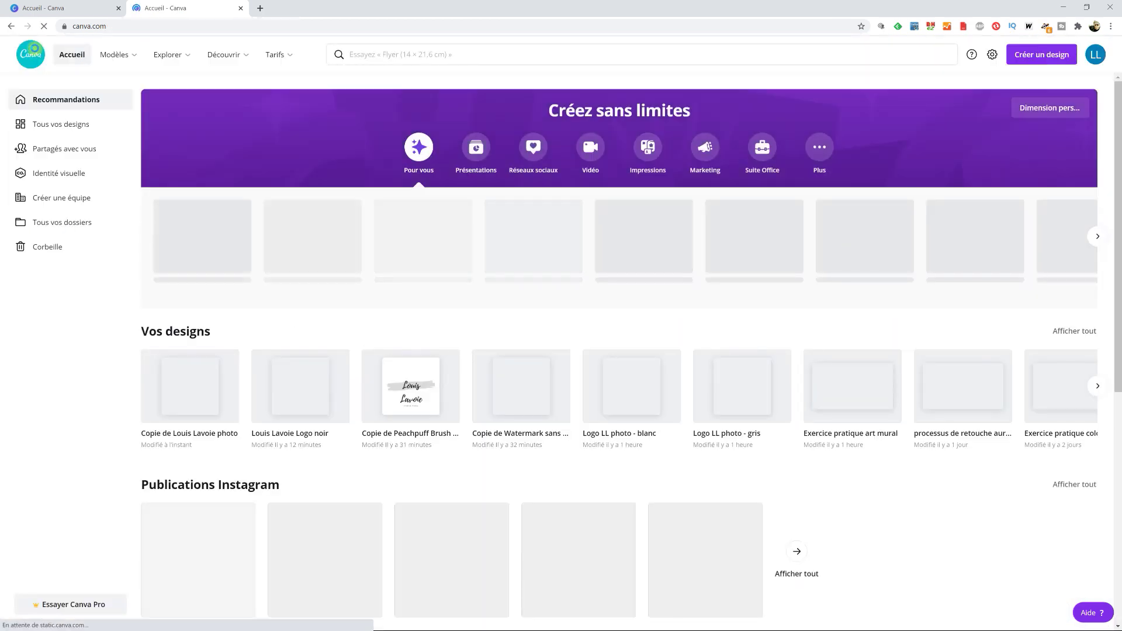
mouse_move(222, 366)
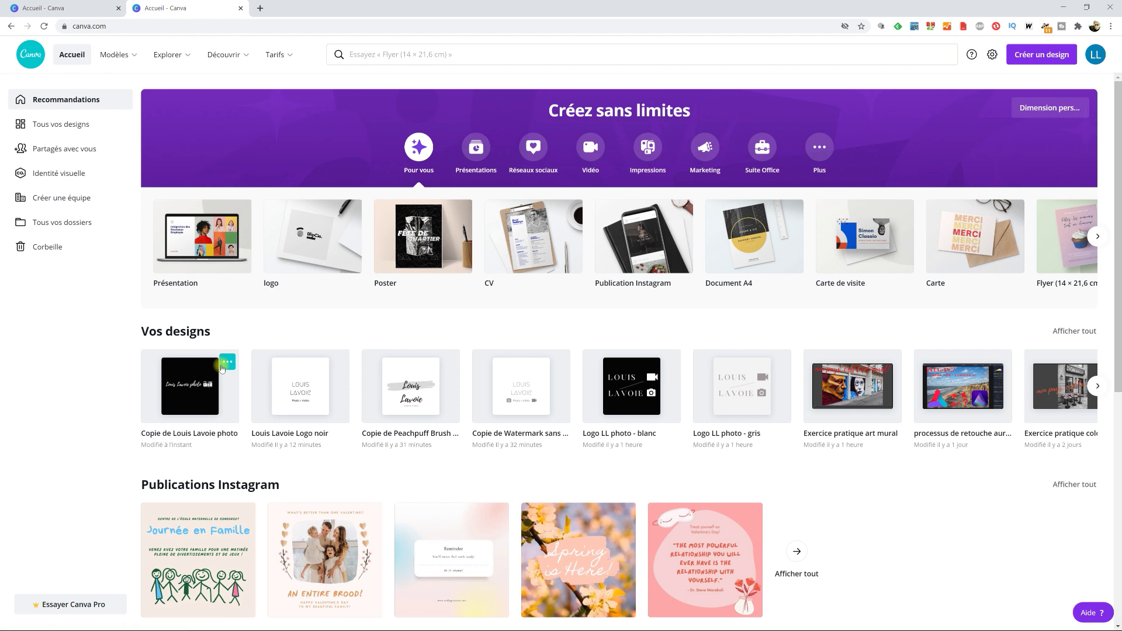
mouse_move(312, 392)
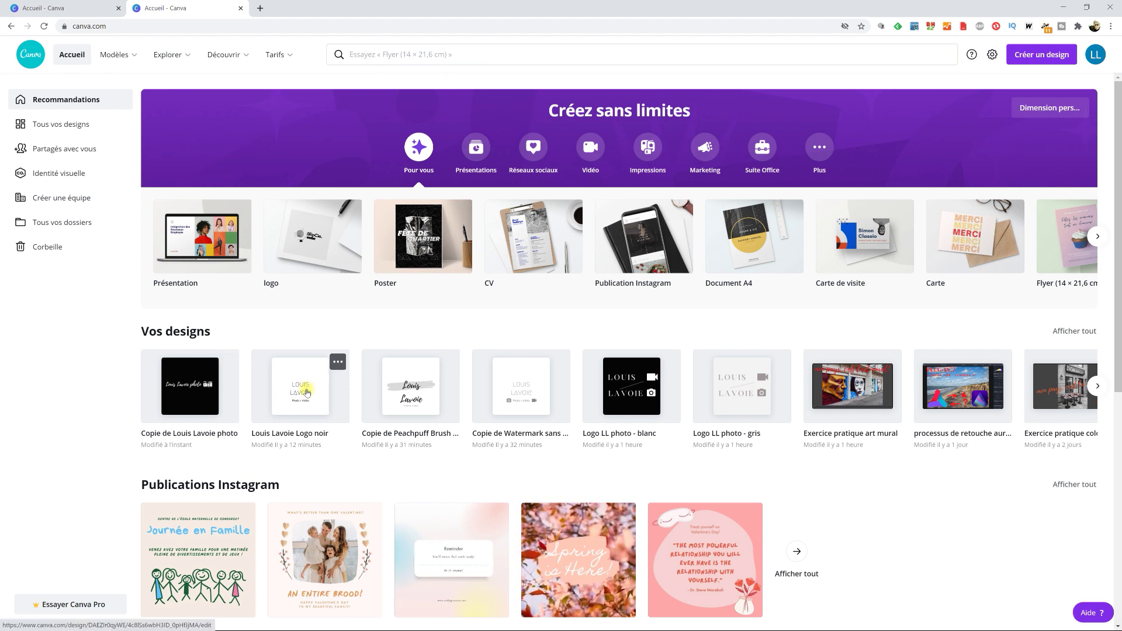
click(306, 391)
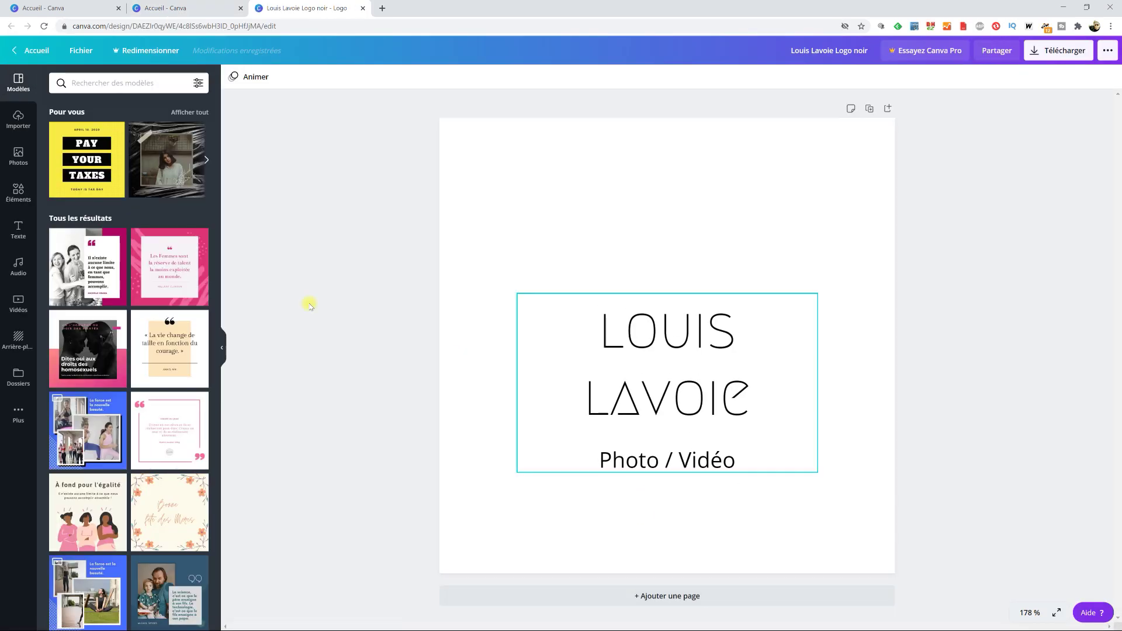
click(196, 13)
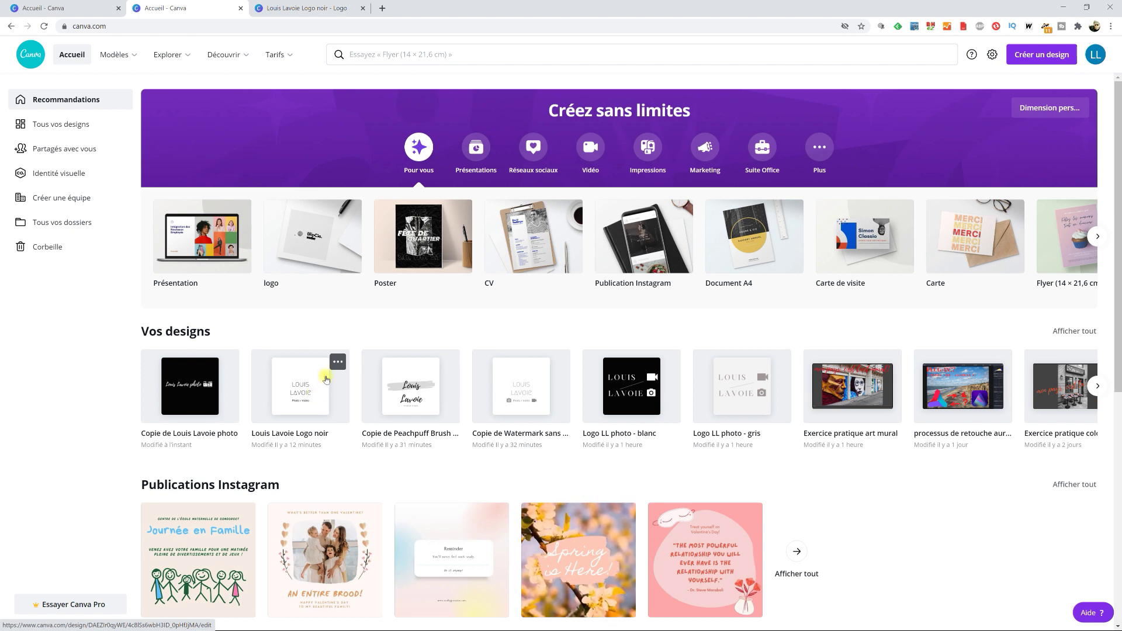
Step: Duplicate the "Logo noir" design and open the copy
click(339, 362)
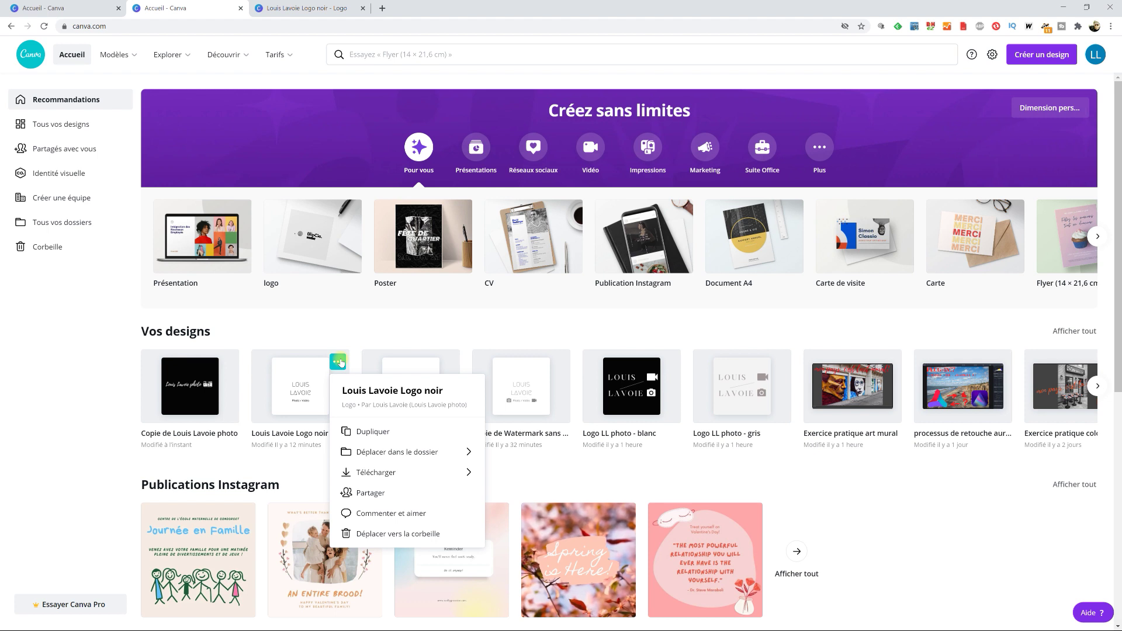
click(379, 431)
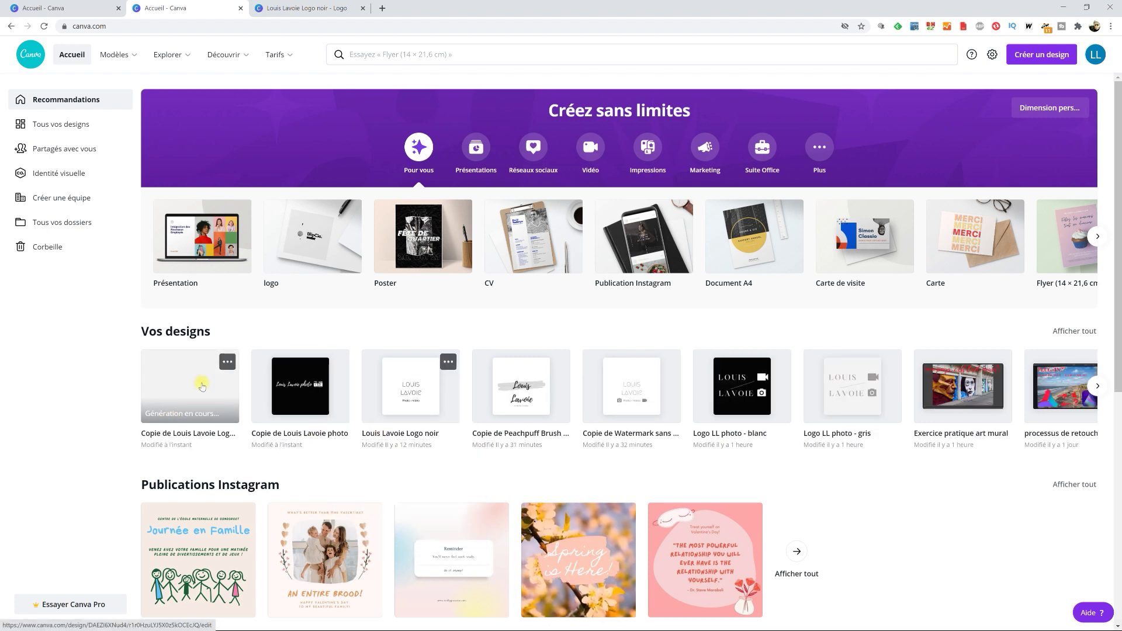
click(201, 385)
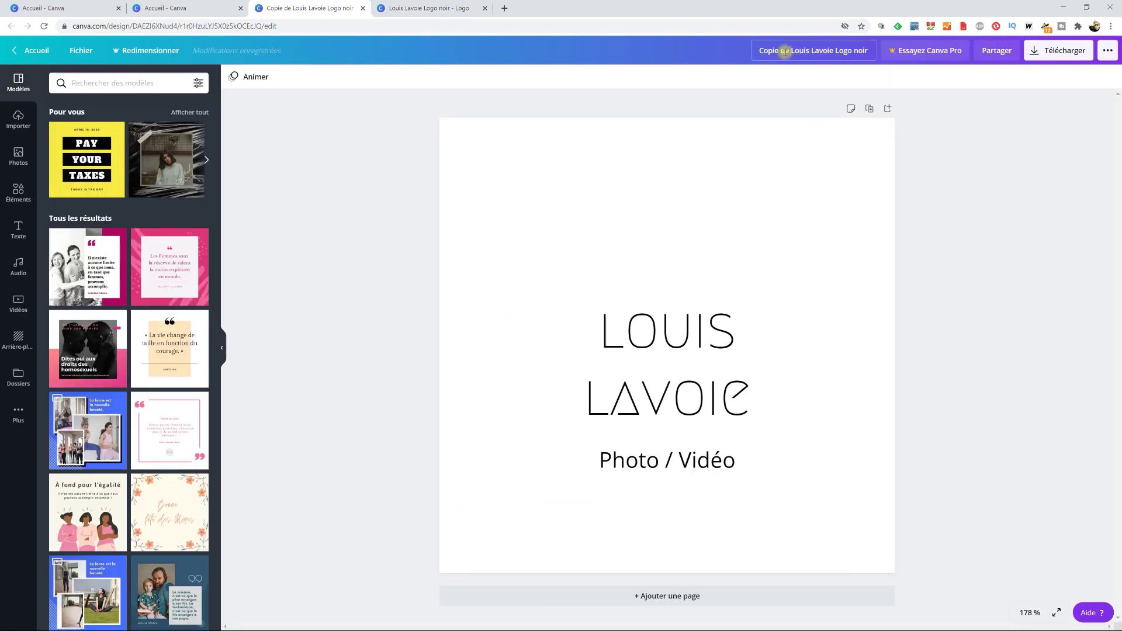
Step: Rename the copy by removing the "Copie de" prefix and replacing "noir" with "blanc"
key(Delete)
double_click(861, 51)
key(BackSpace)
text(blanc)
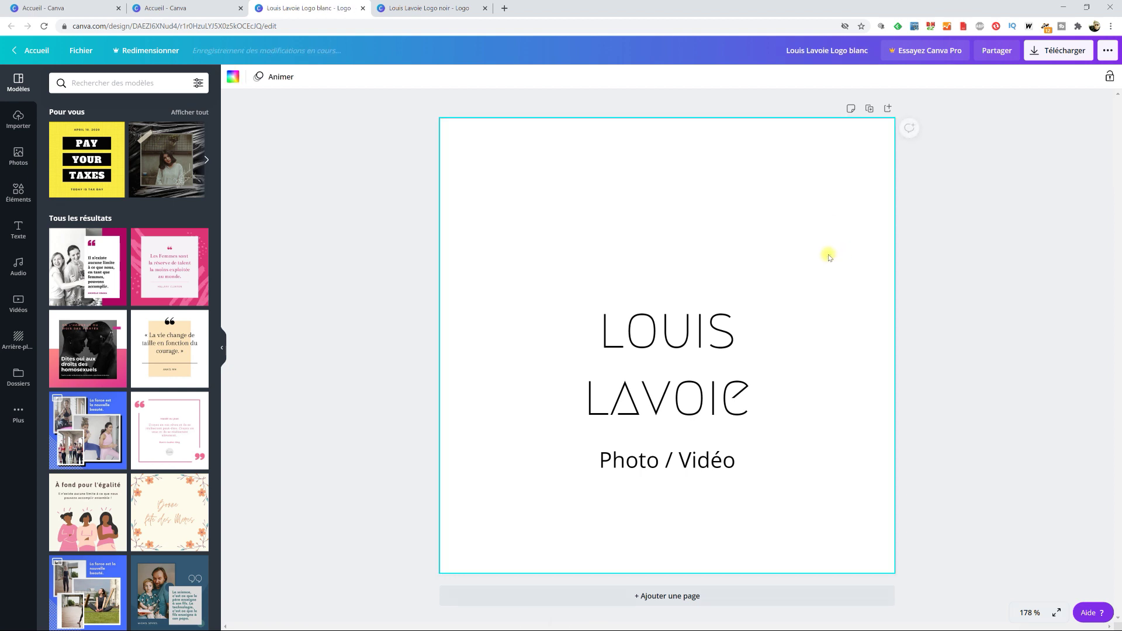
Step: Recolor the two-line name text of the logo to white using the default colors
click(728, 327)
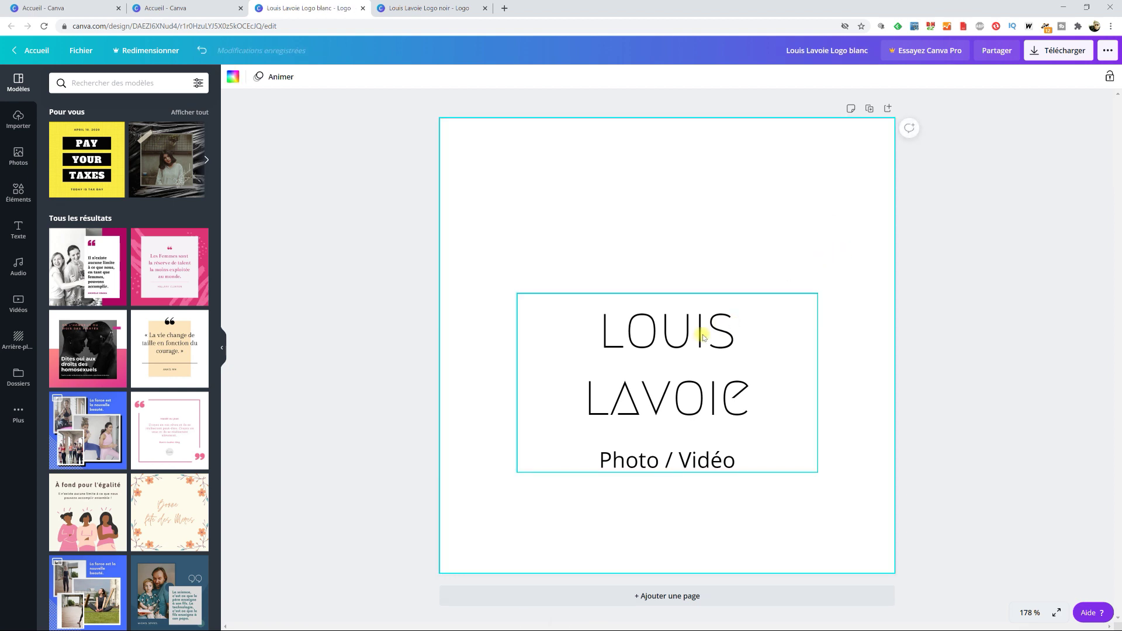
double_click(703, 337)
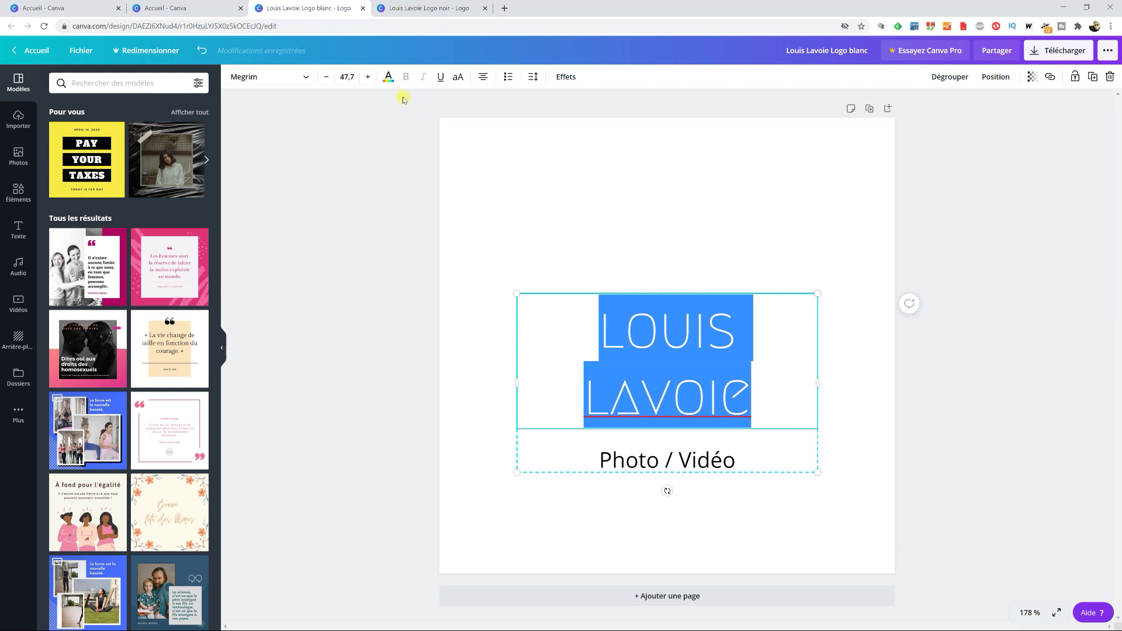
click(389, 78)
click(197, 272)
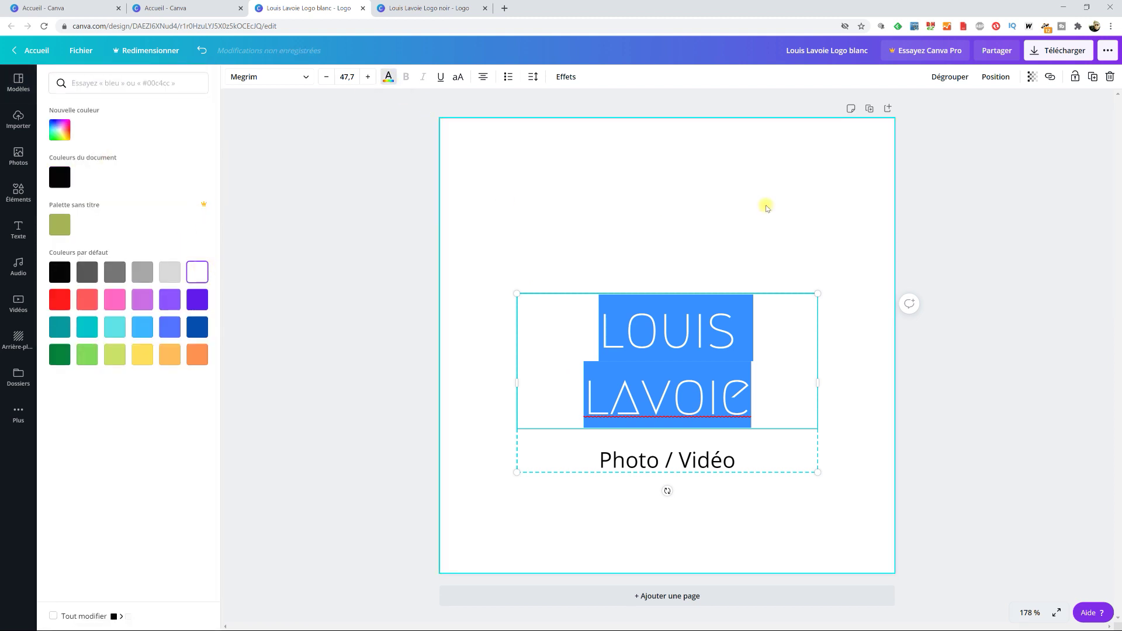
click(764, 205)
click(836, 397)
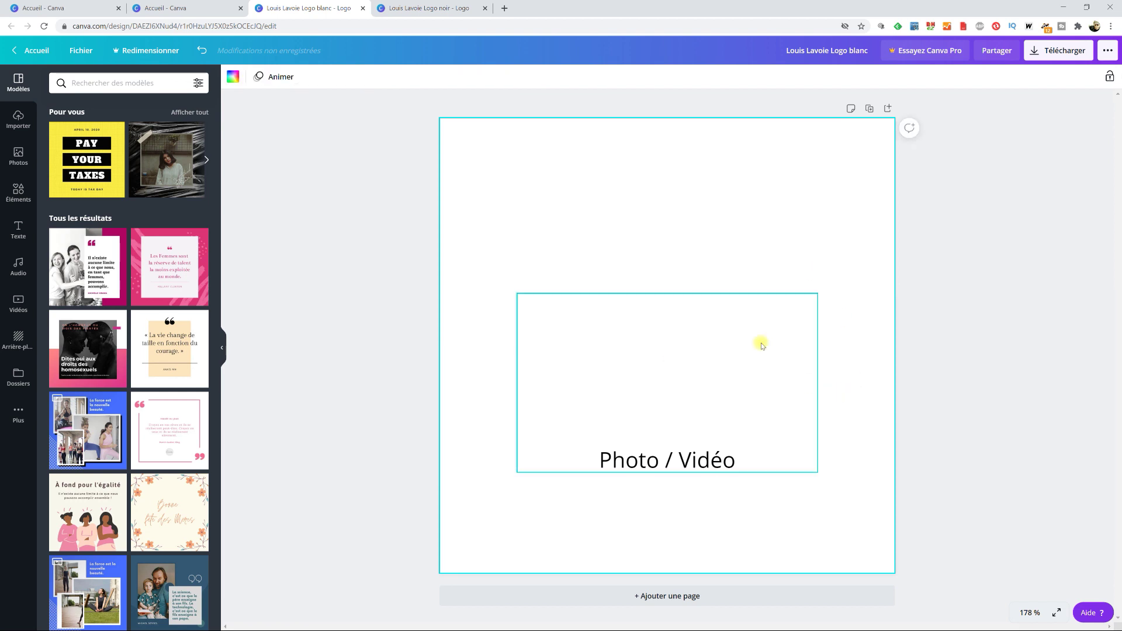
Step: Recolor the "Photo / Vidéo" text to white and set the page background to black
double_click(669, 461)
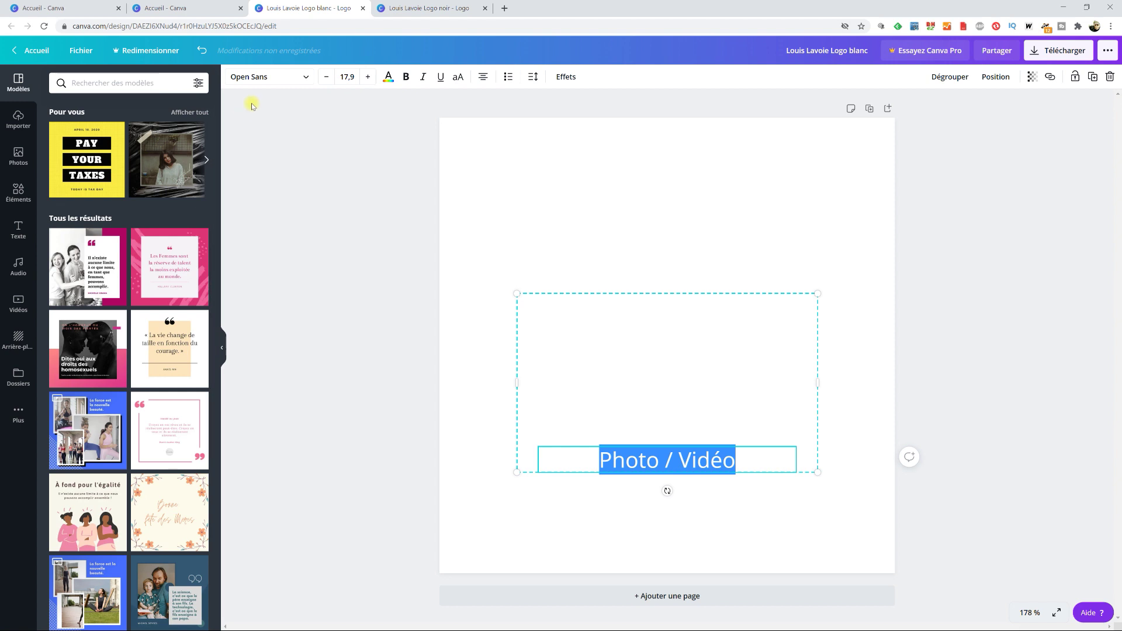
click(388, 77)
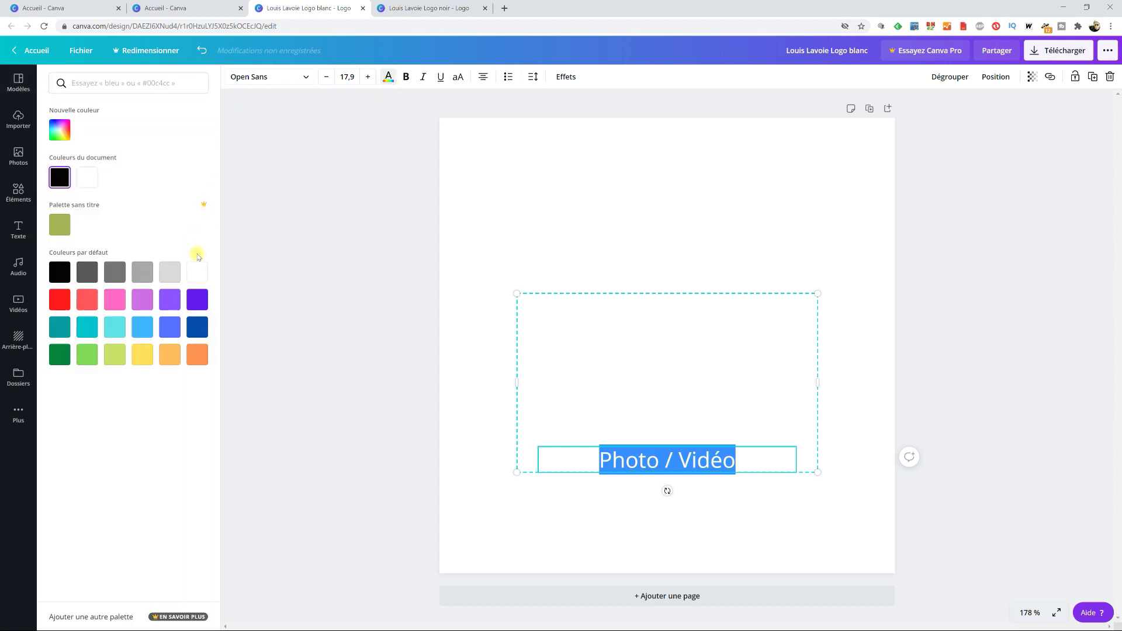
click(197, 271)
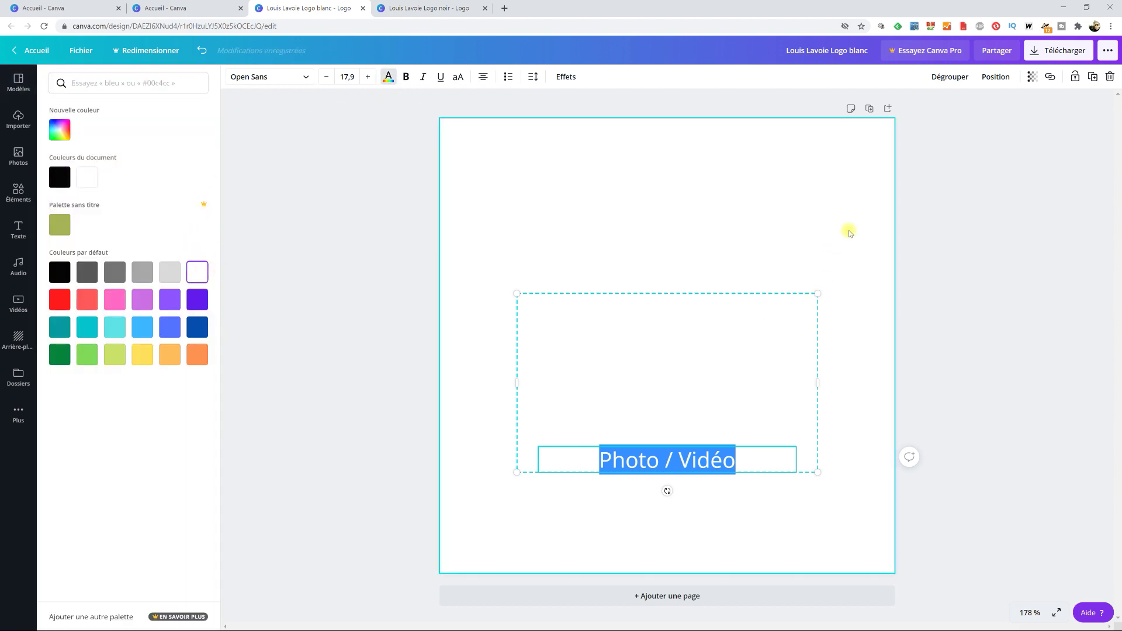
click(850, 233)
click(860, 430)
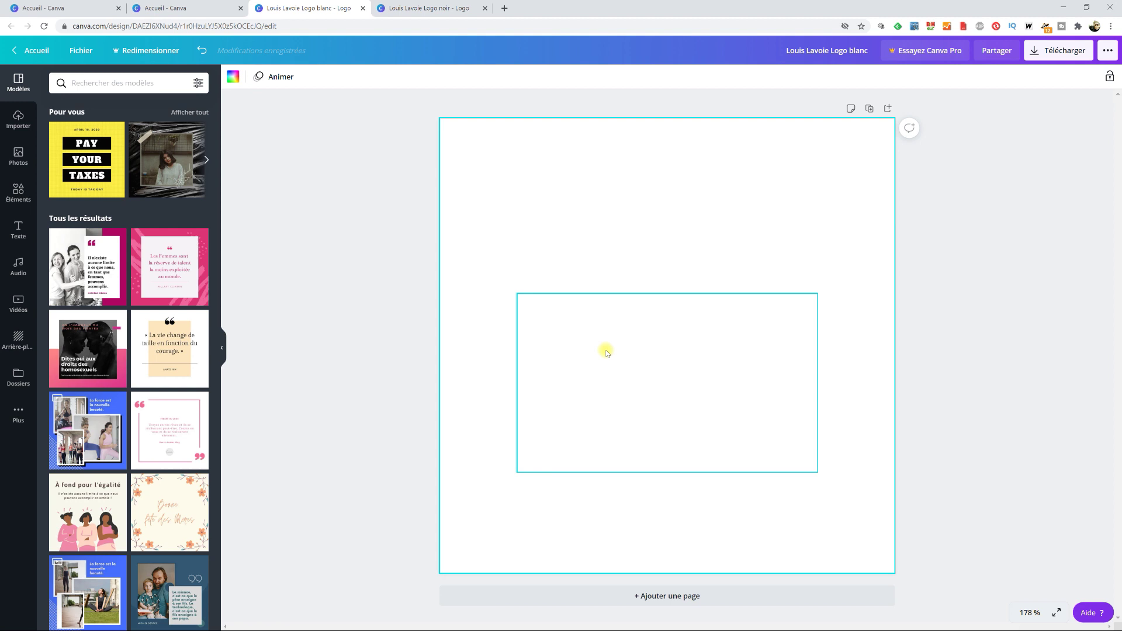
click(12, 351)
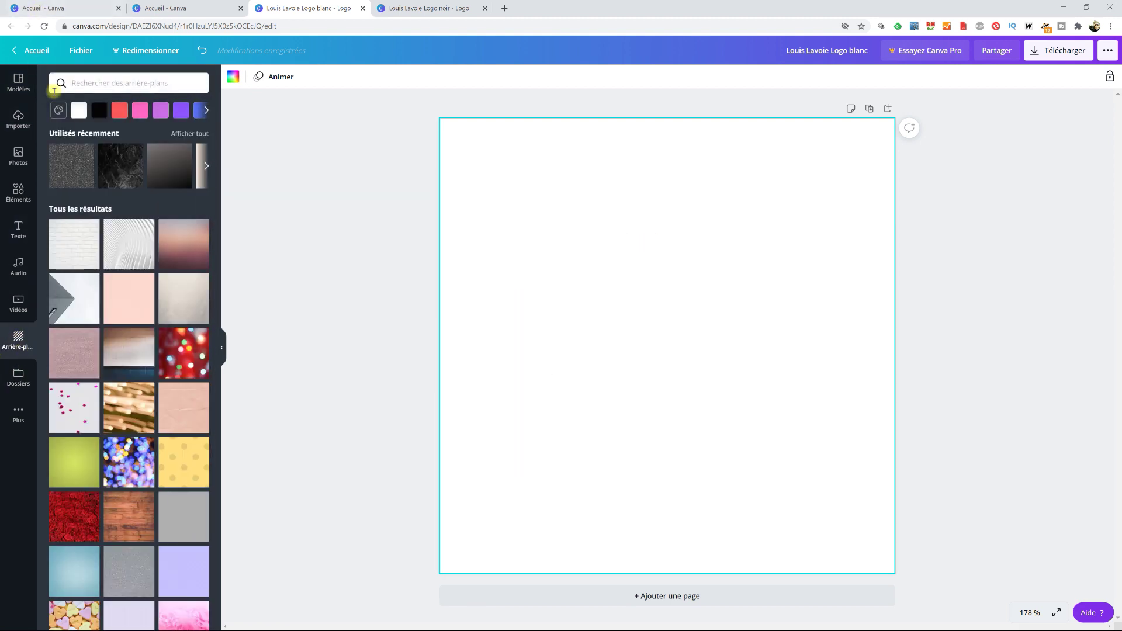
click(99, 111)
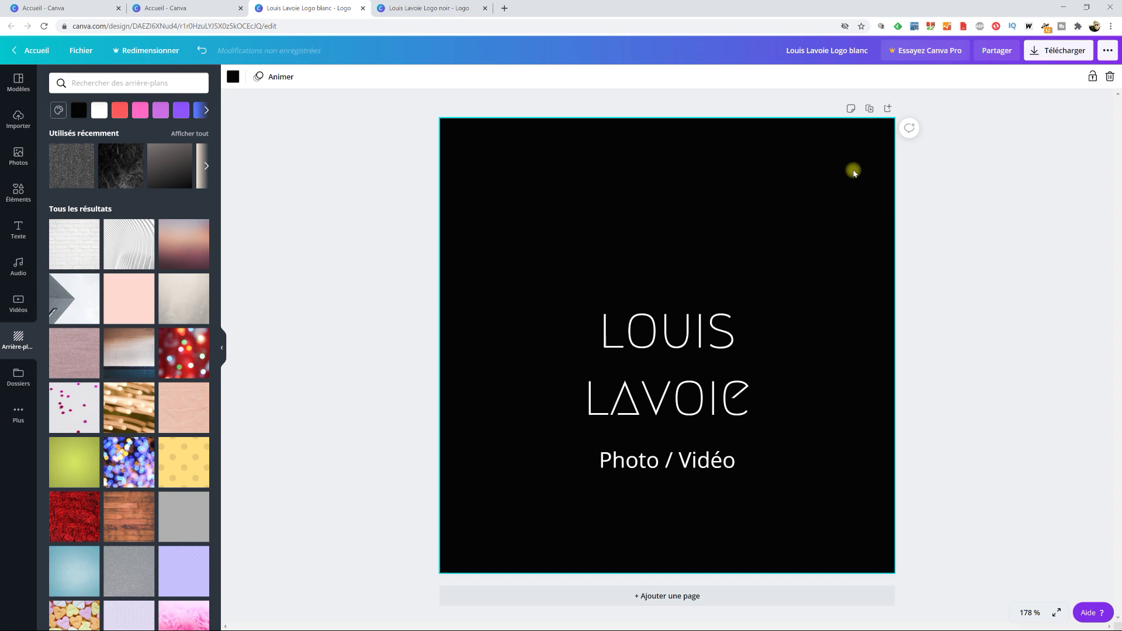
Step: Download the white logo design as a PNG and dismiss the business card offer
click(1084, 50)
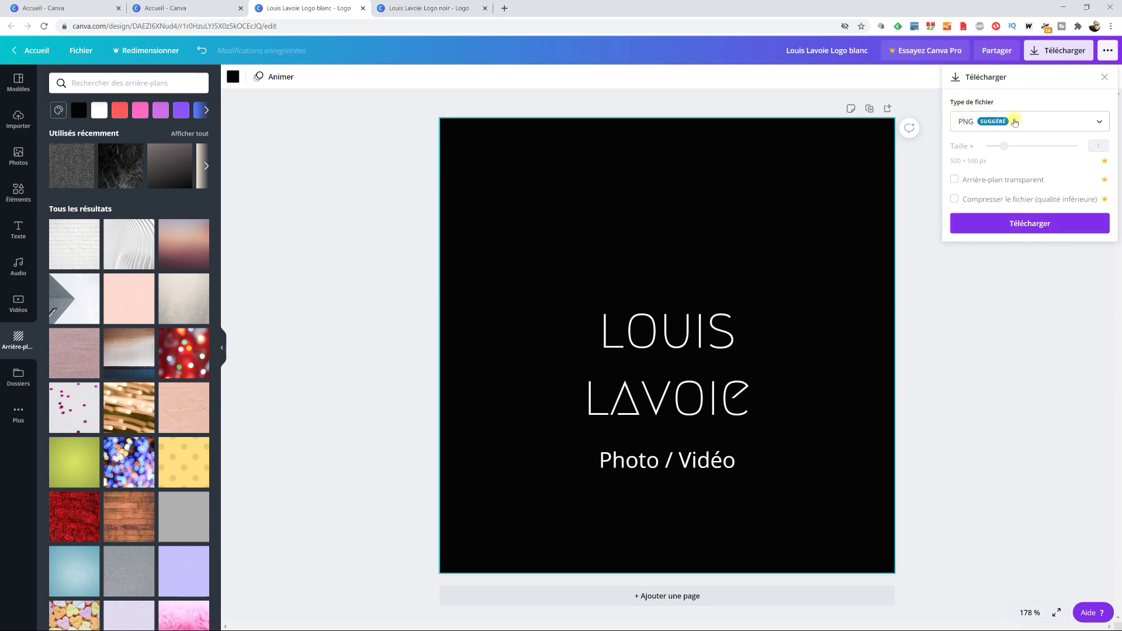
click(1056, 225)
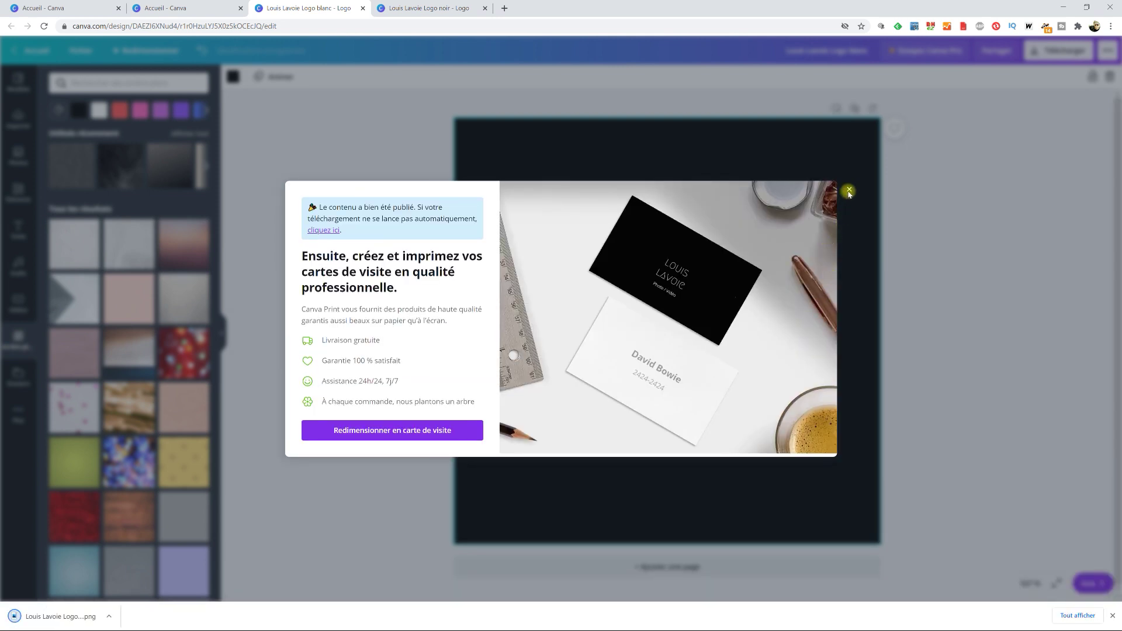
click(849, 189)
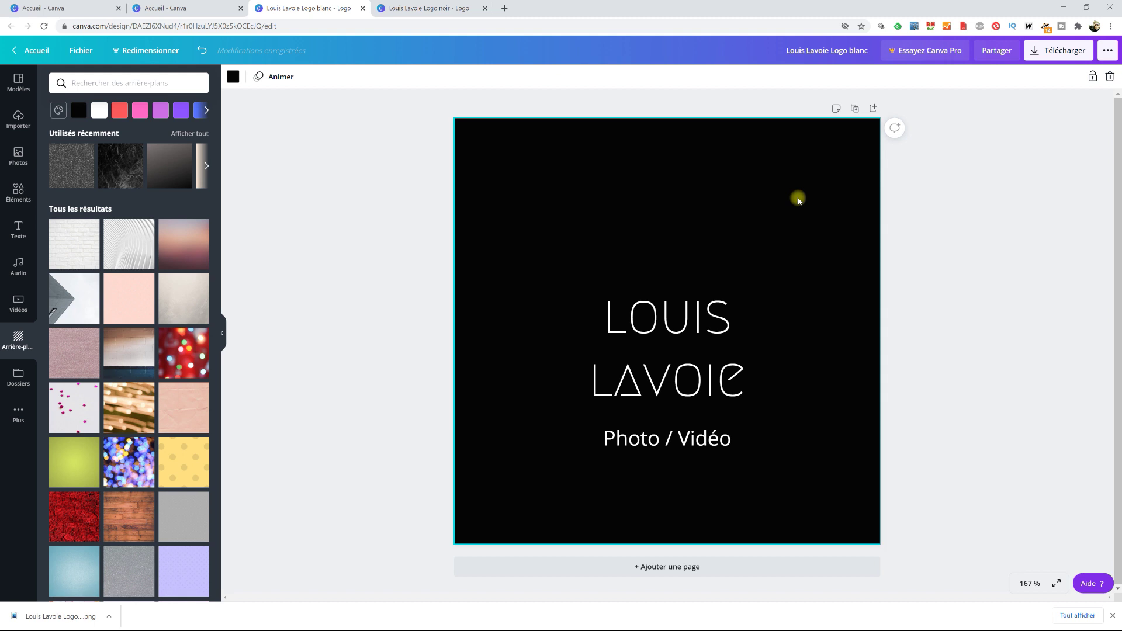
click(710, 326)
click(708, 328)
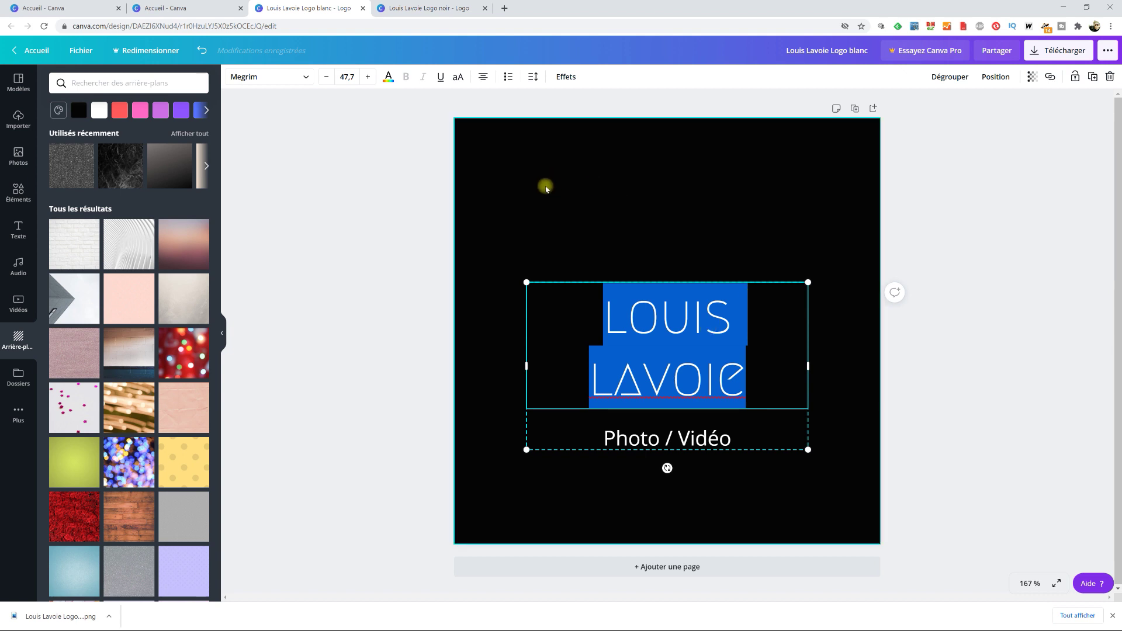
click(579, 190)
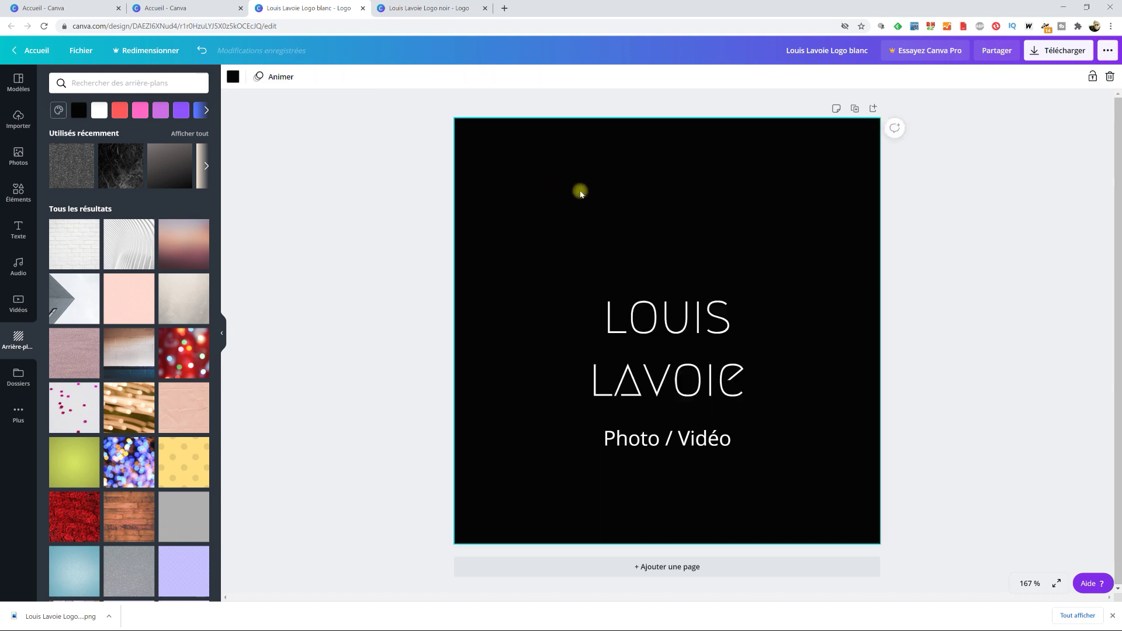
click(637, 325)
click(387, 77)
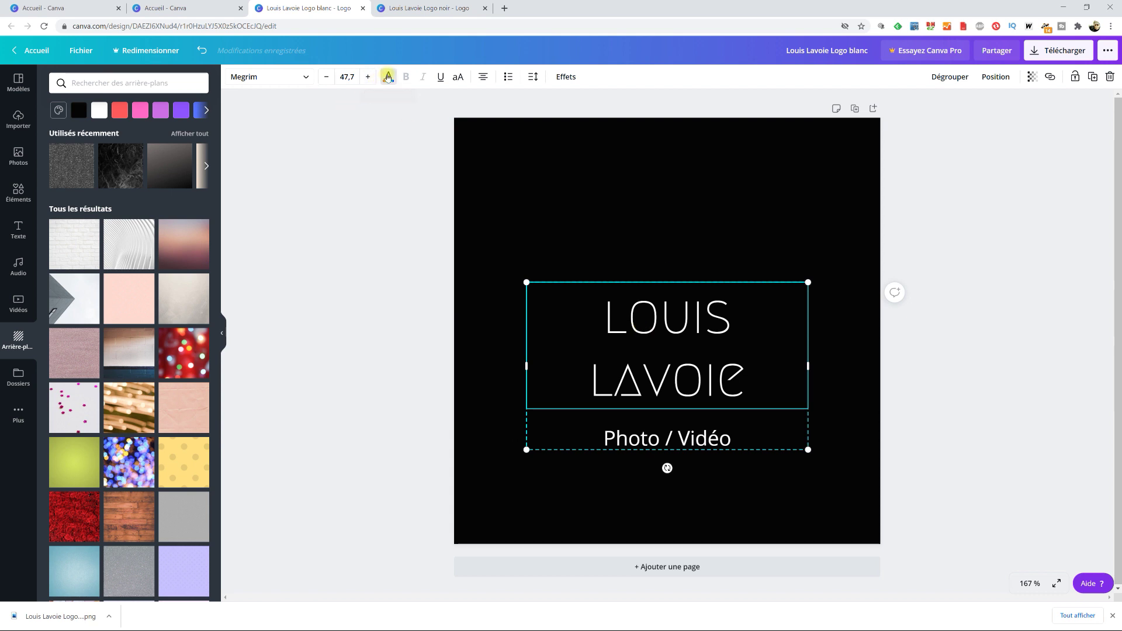
click(764, 216)
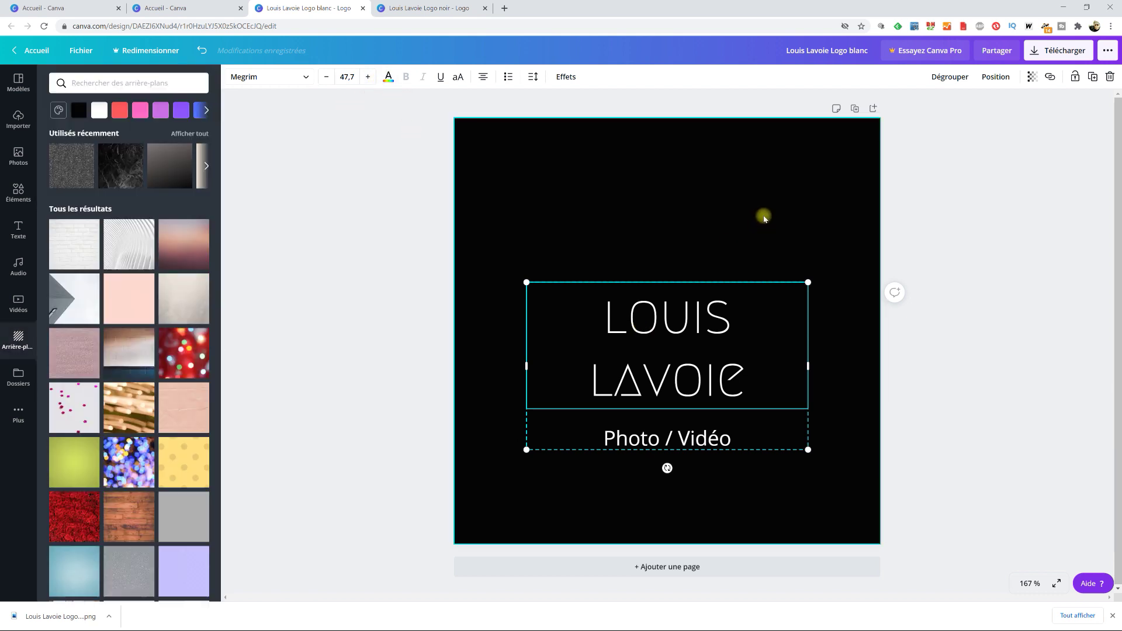
click(849, 233)
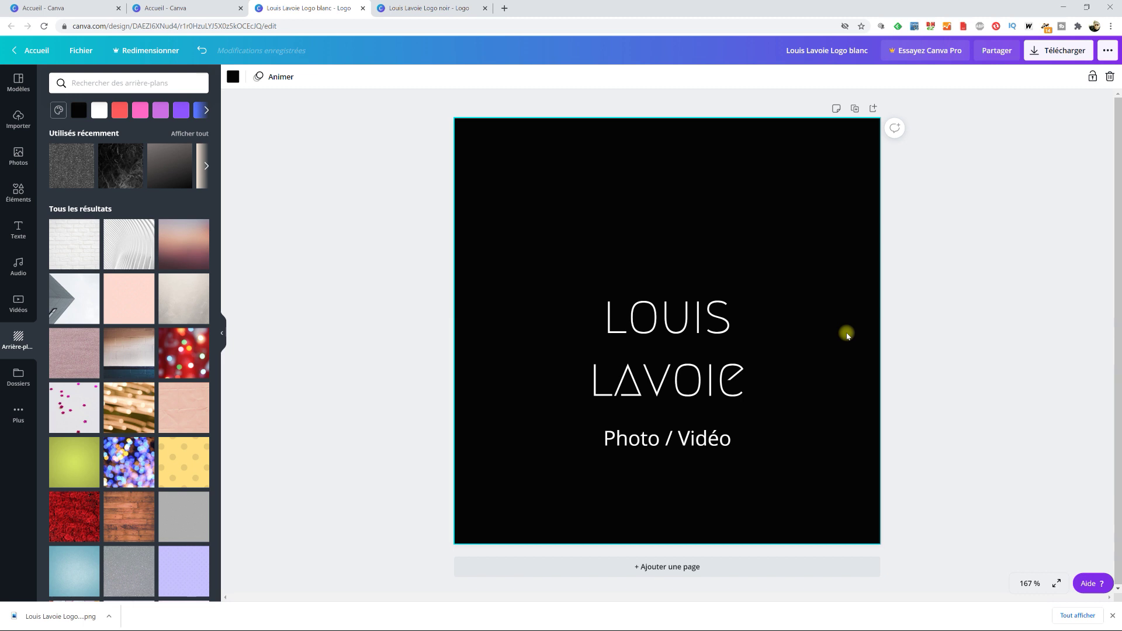
click(977, 250)
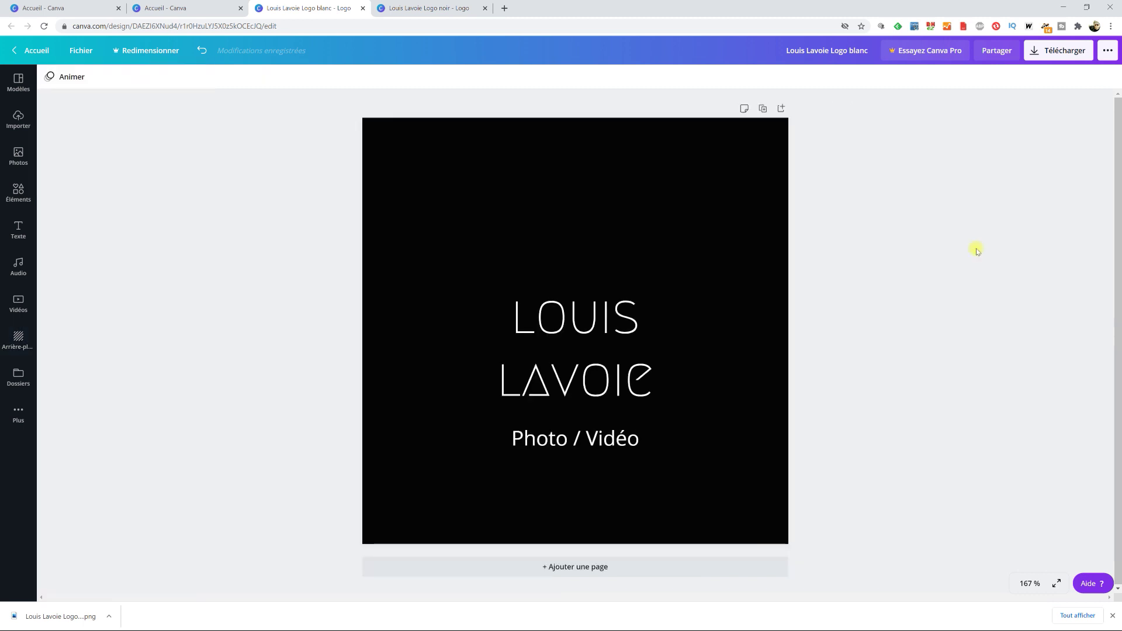
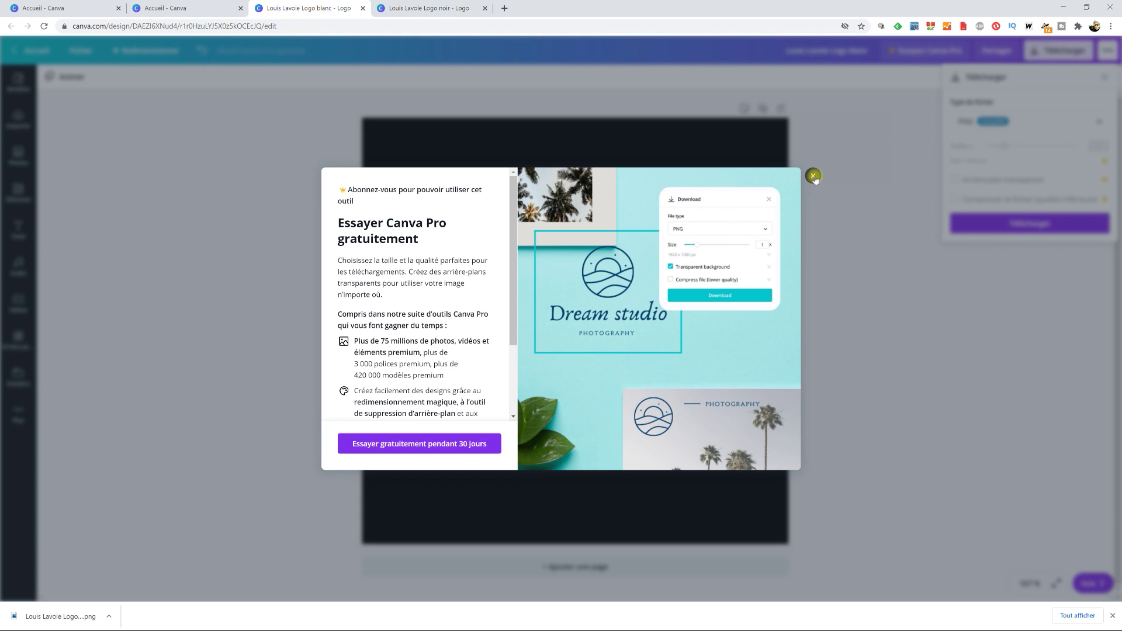
click(813, 176)
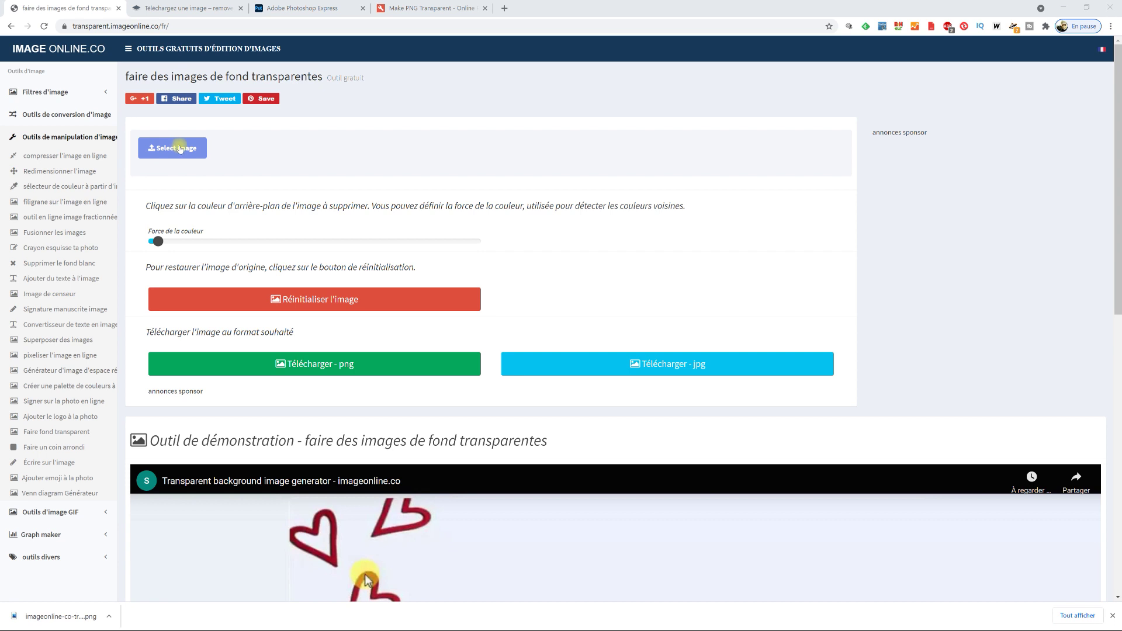
Step: Load the image "Copie de Logo LL photo - noir" into the imageonline.co transparent background tool and accept the welcome message
click(179, 149)
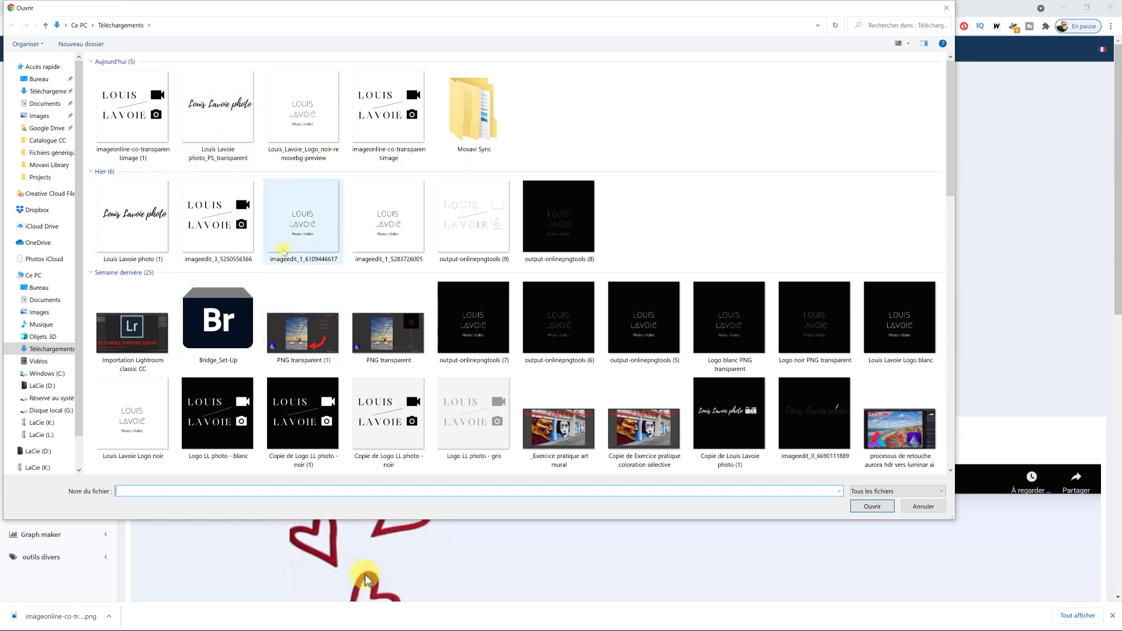
click(396, 422)
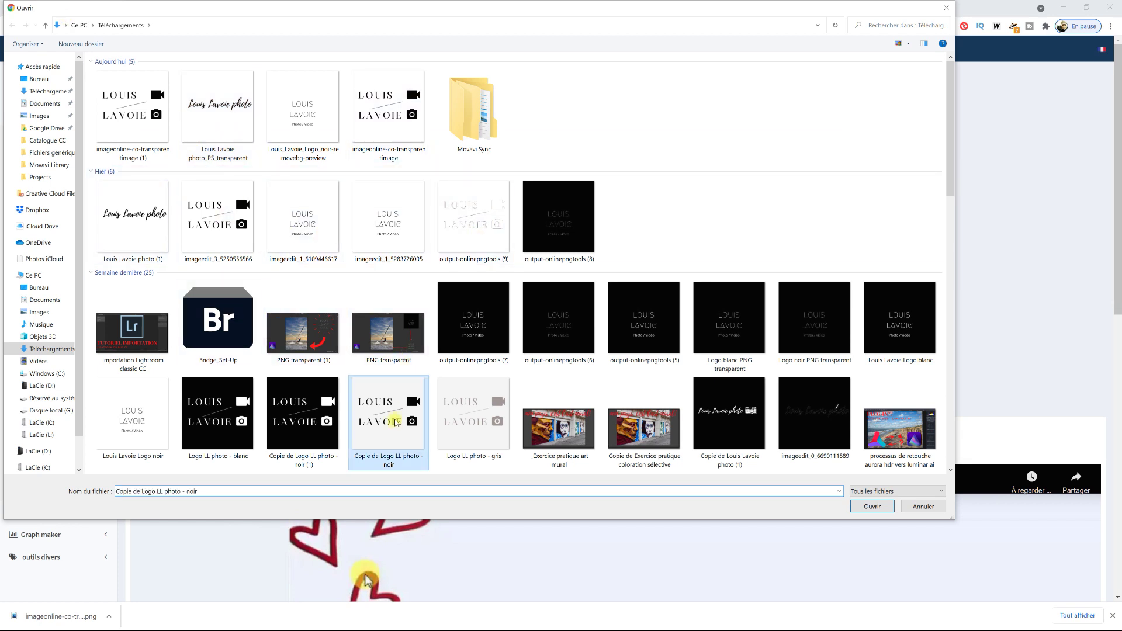
click(872, 506)
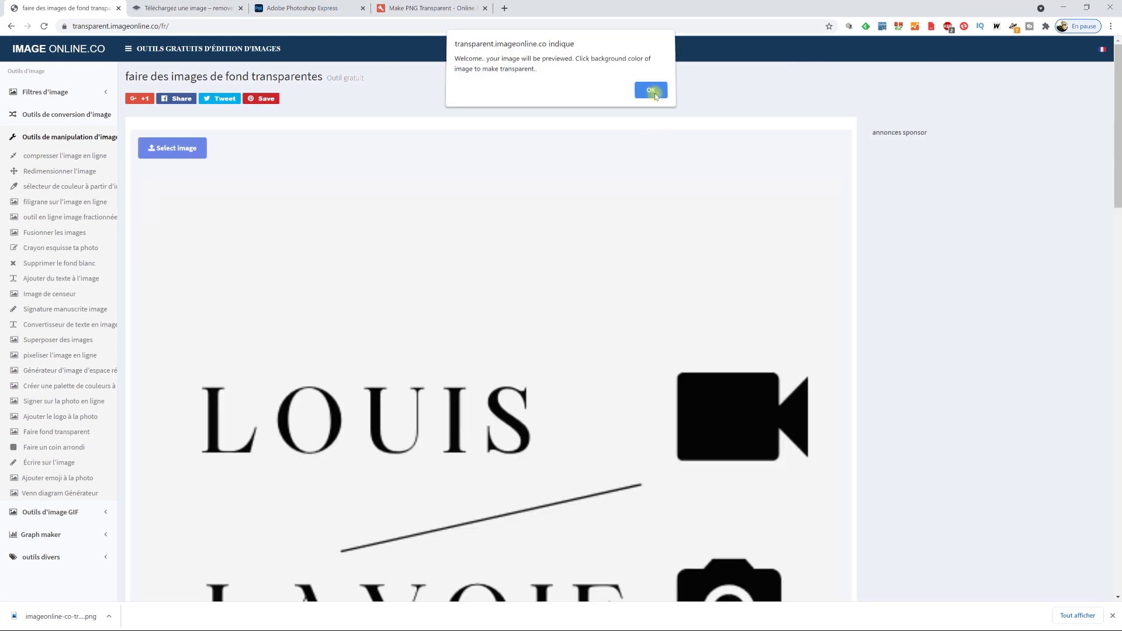
click(650, 93)
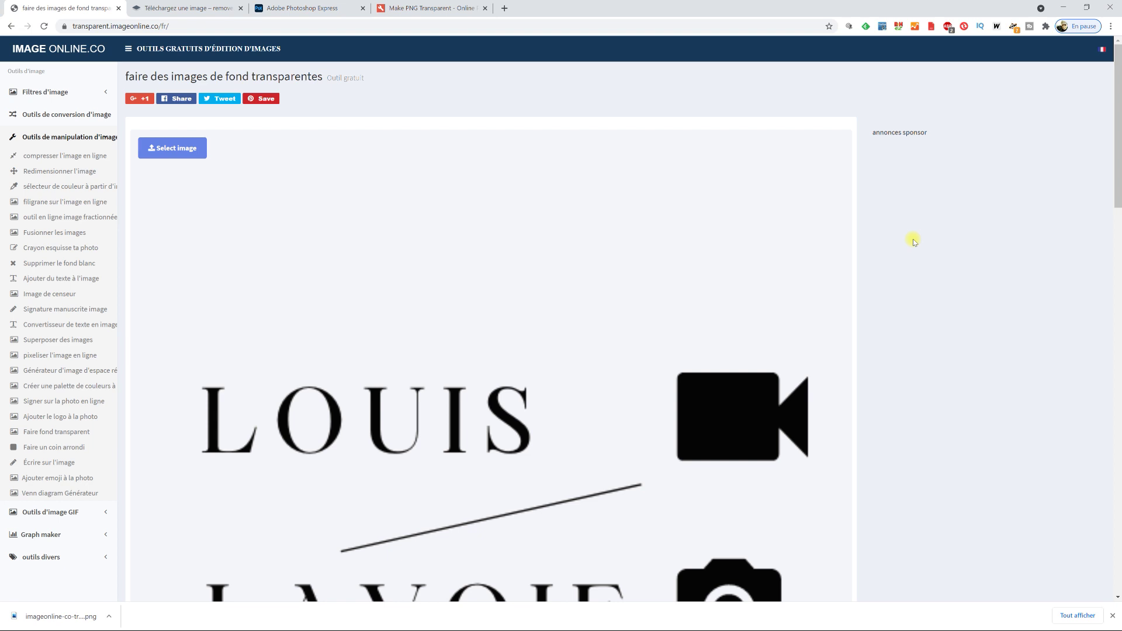
Step: Download the processed logo image in PNG format
scroll(913, 240, down, 8)
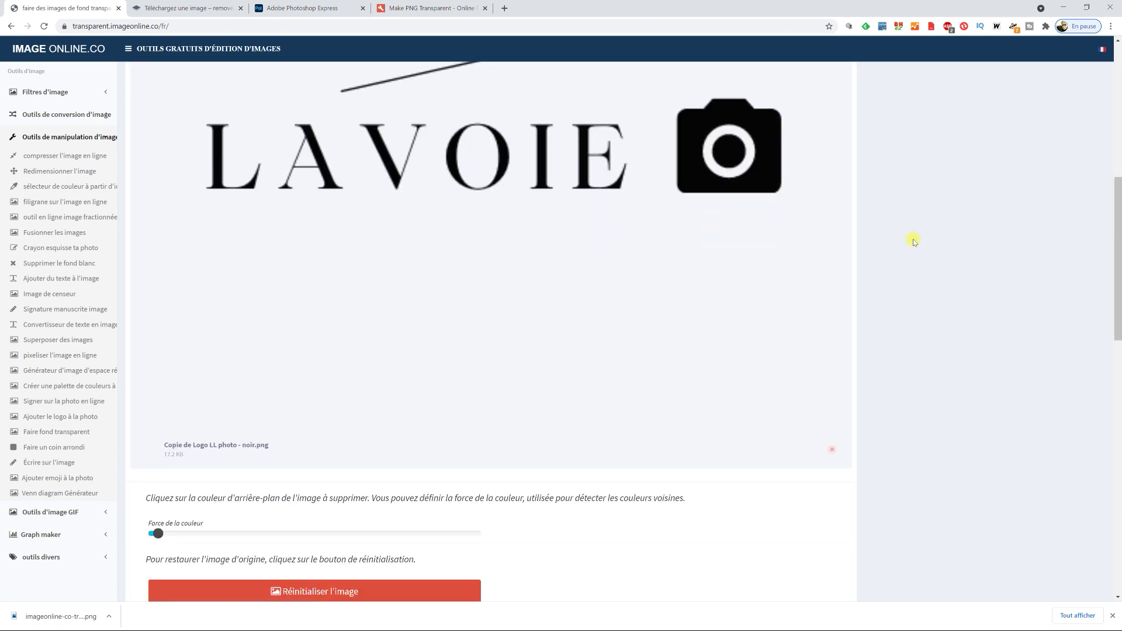
scroll(913, 240, down, 3)
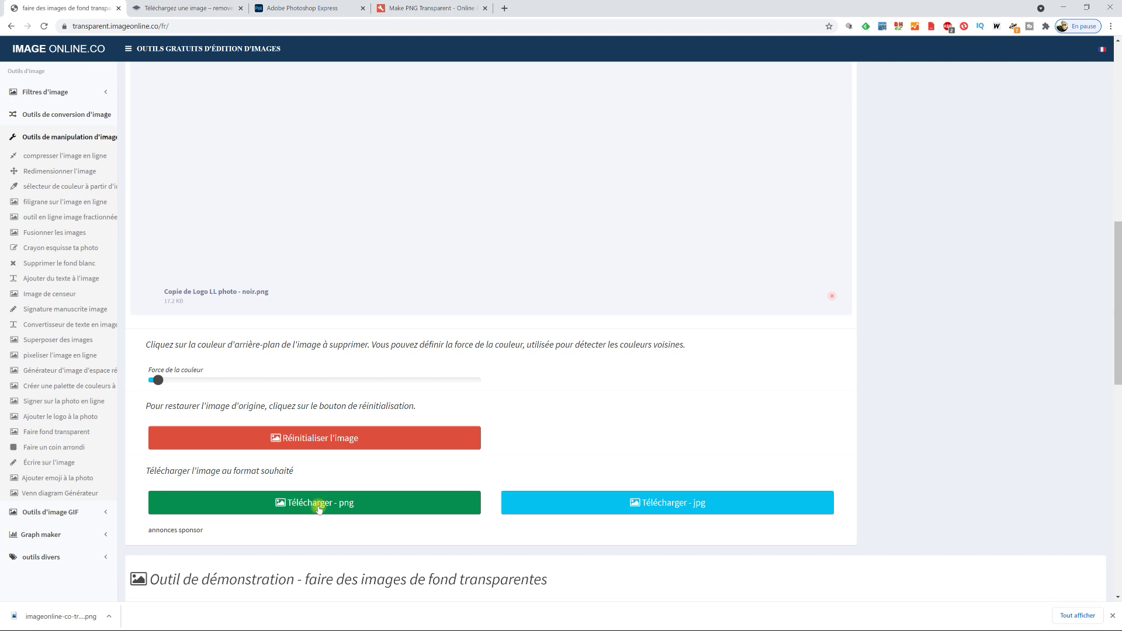
click(321, 507)
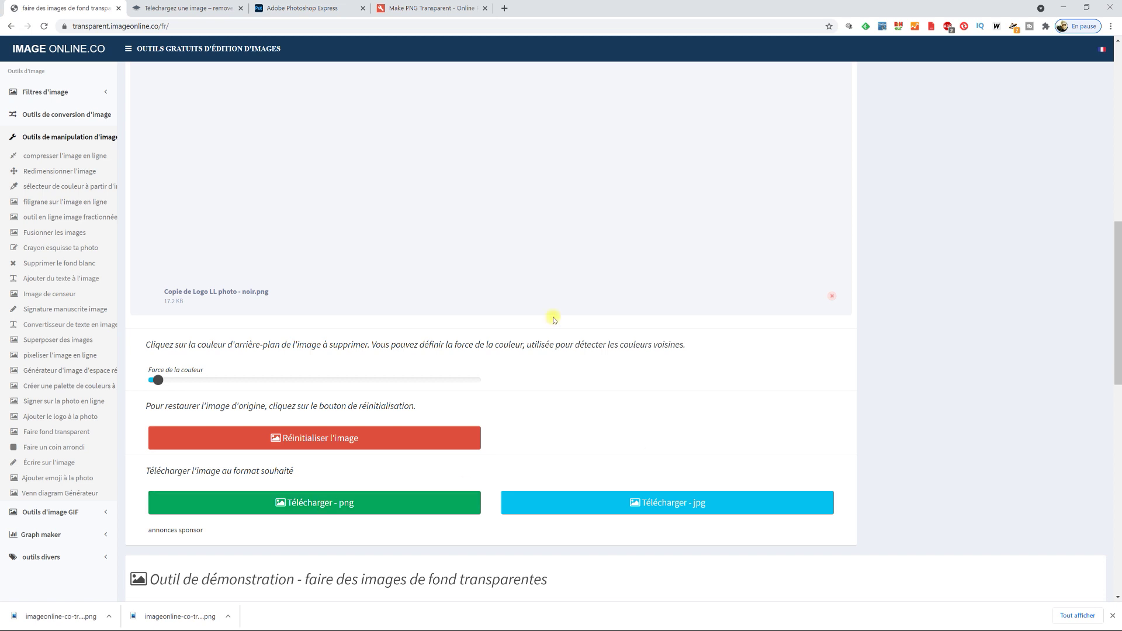
Step: Switch to remove.bg, view the background-removed version of the "Photo / Vidéo" logo, and open it for editing
key(ctrl+Tab)
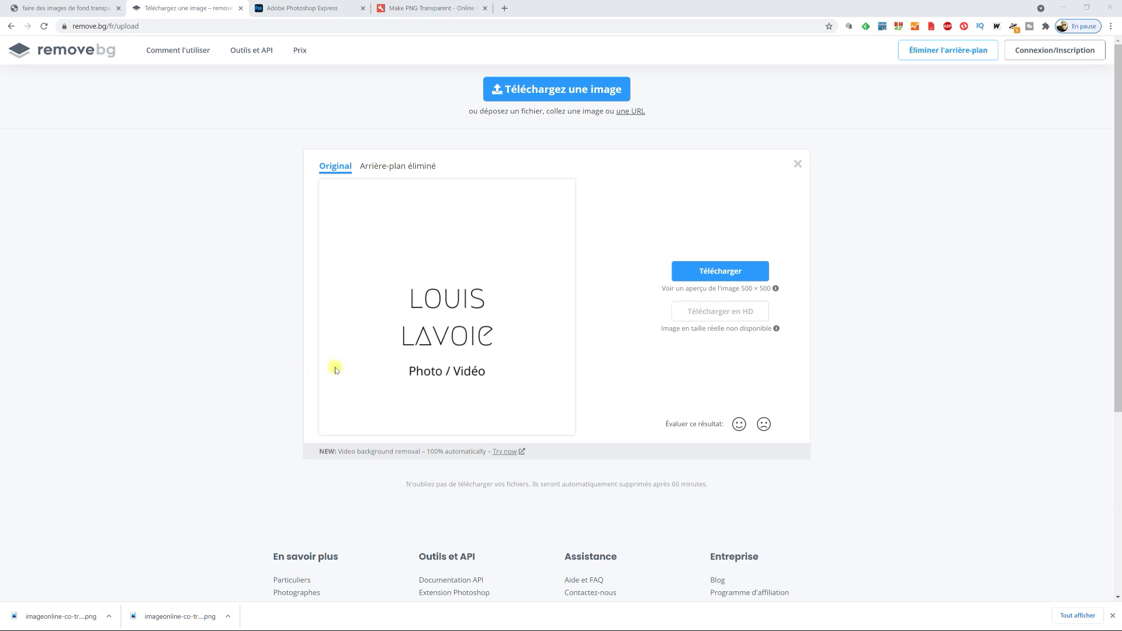
click(412, 168)
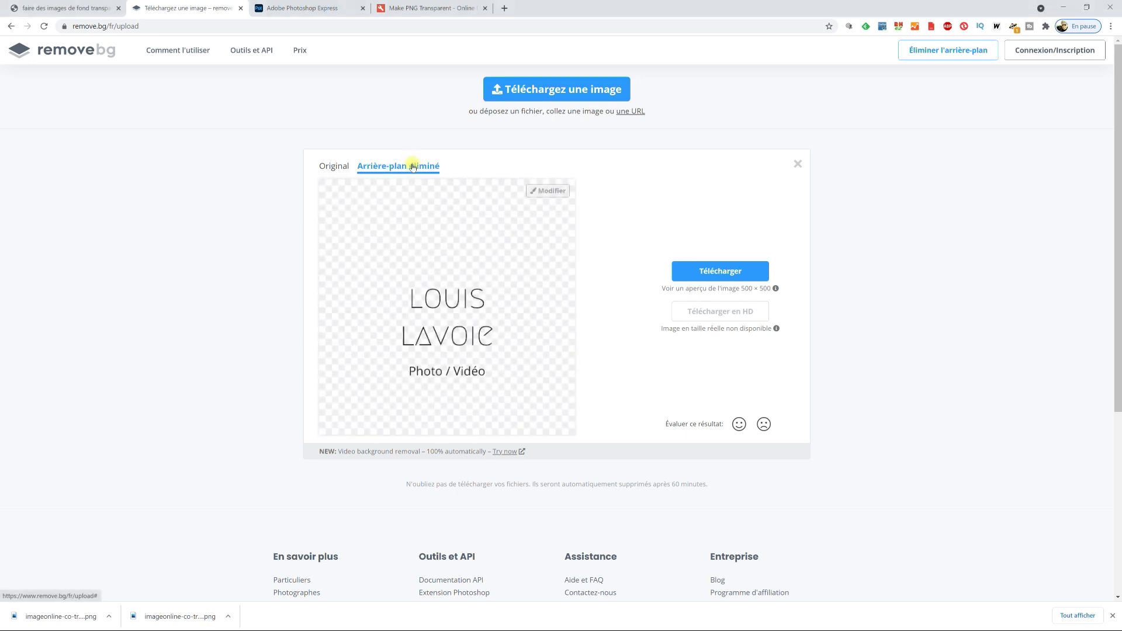
click(549, 191)
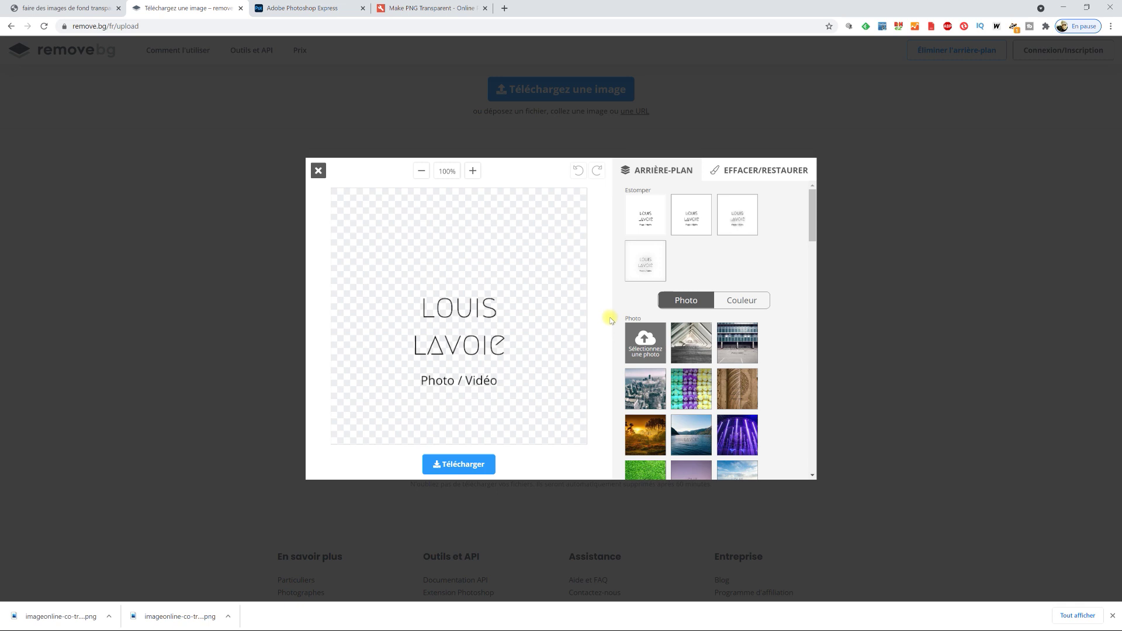
Step: Switch to Adobe Photoshop Express and load the black handwritten signature logo on white from the downloads folder for background removal
key(ctrl+Tab)
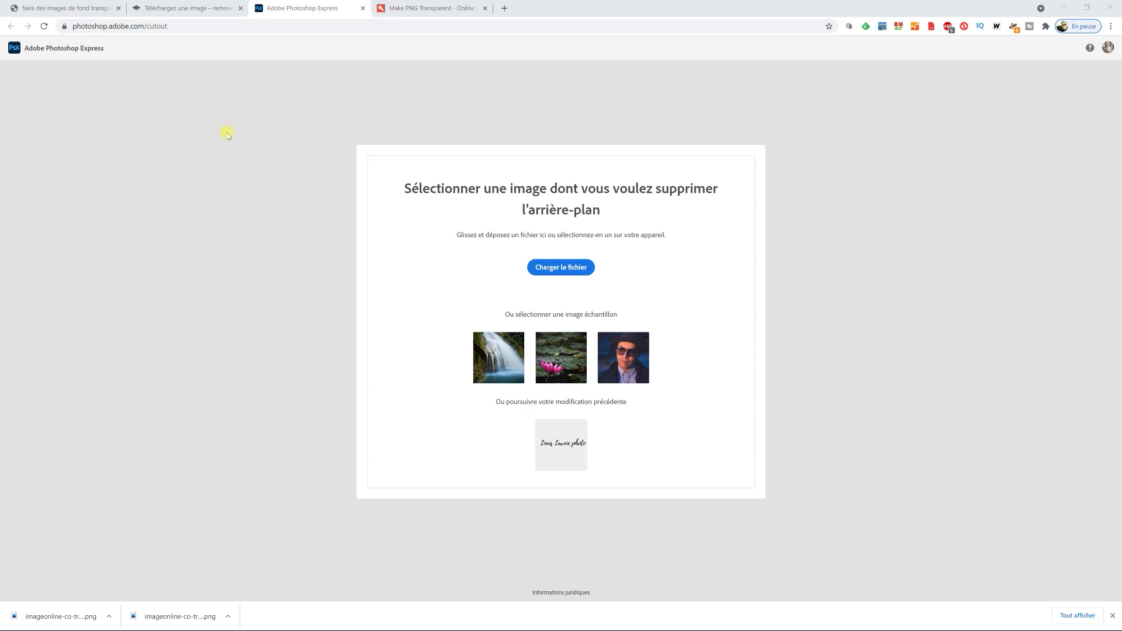
click(574, 270)
scroll(433, 297, down, 6)
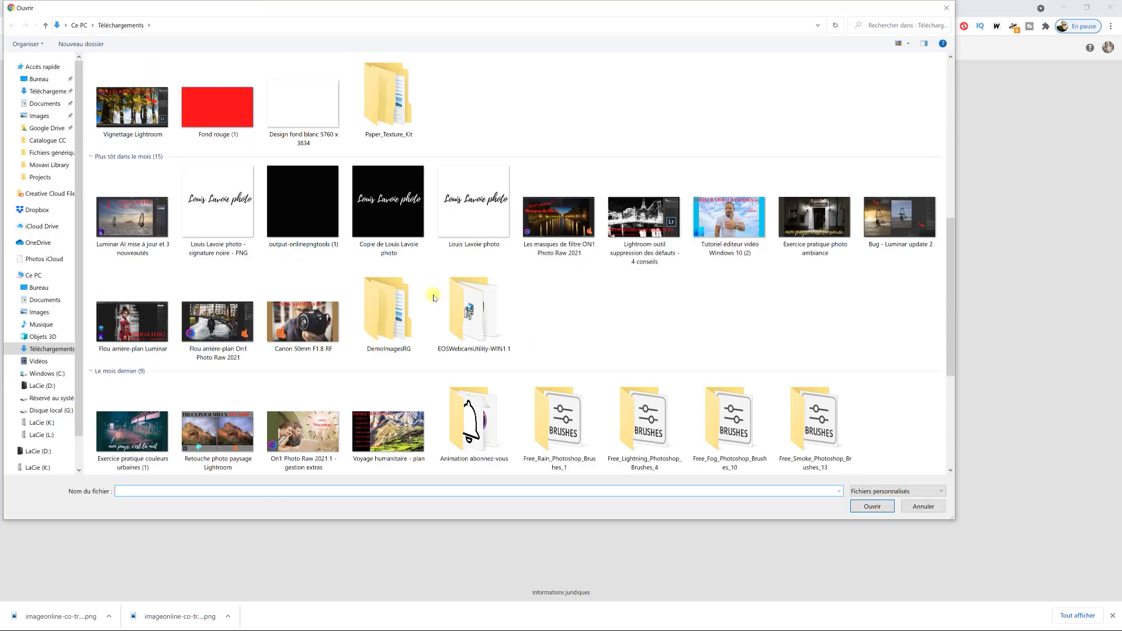
click(492, 217)
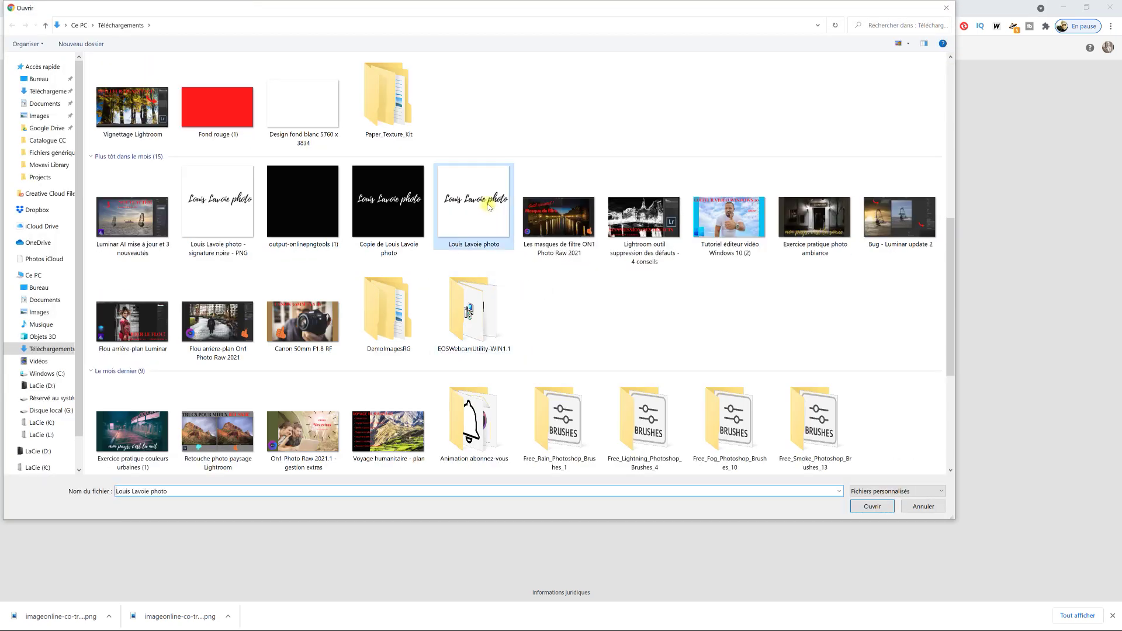
click(871, 507)
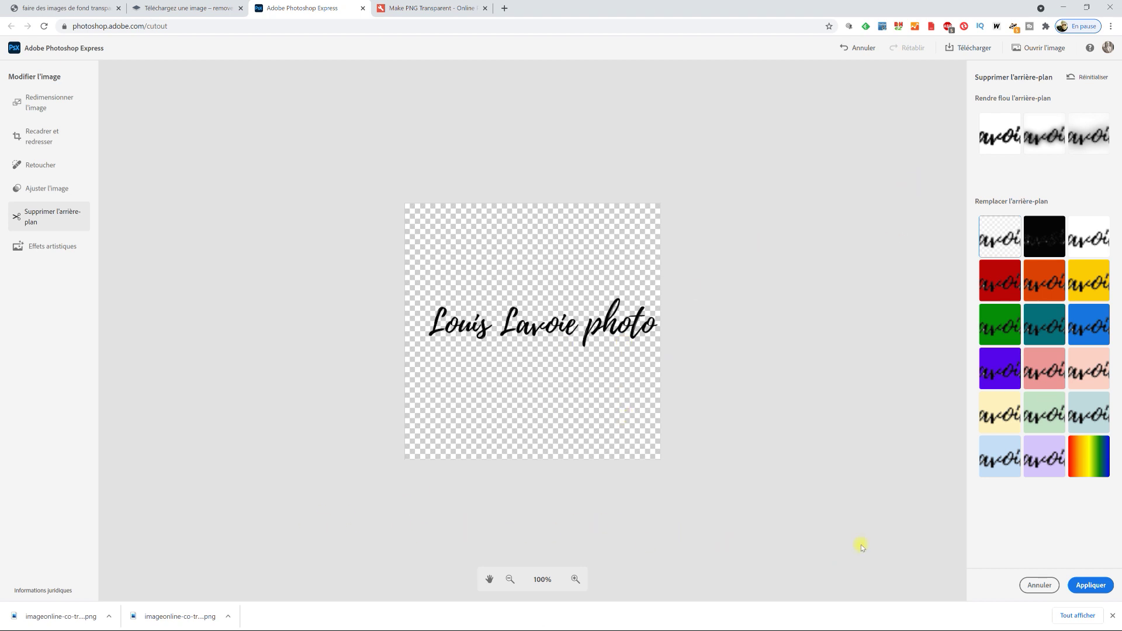
Step: Apply the background removal to the handwritten signature logo and download it in PNG format
click(1099, 587)
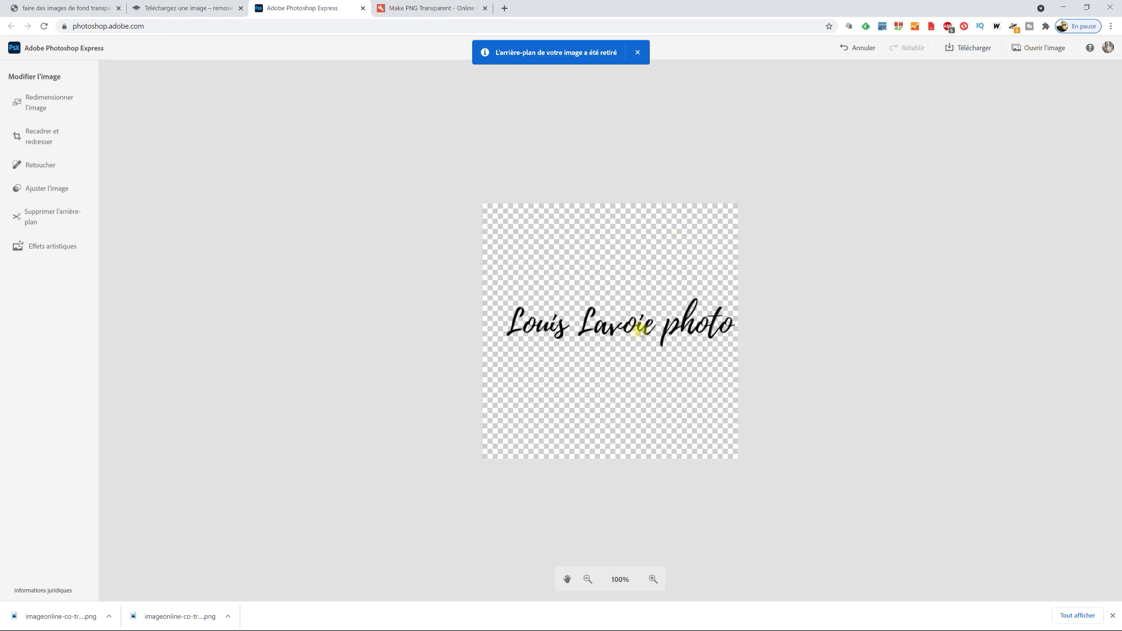
click(971, 49)
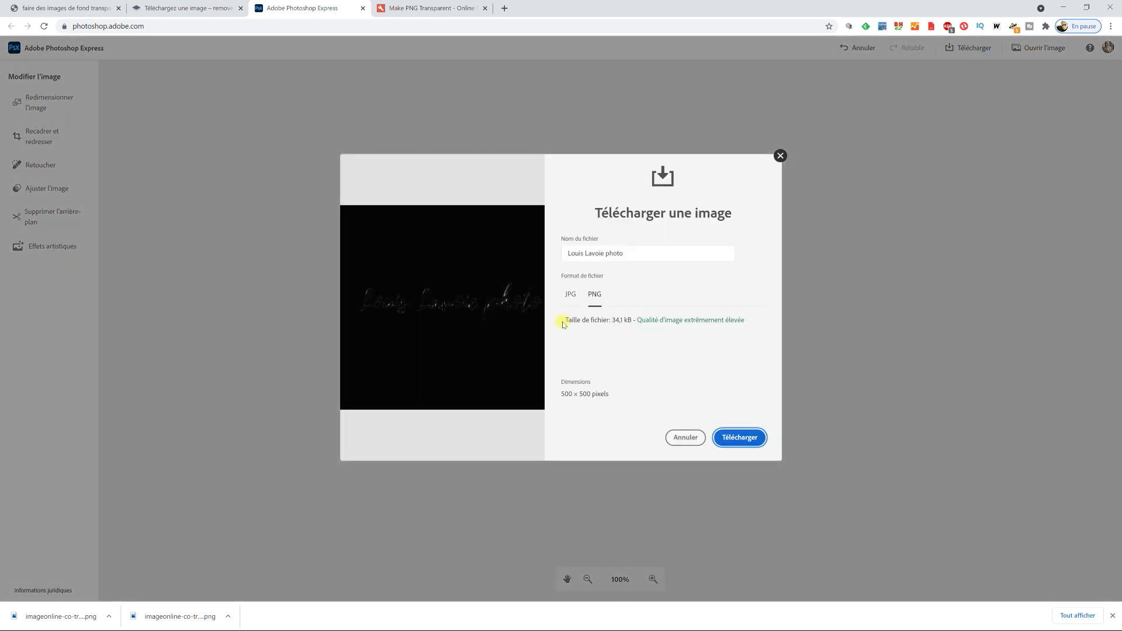
click(740, 437)
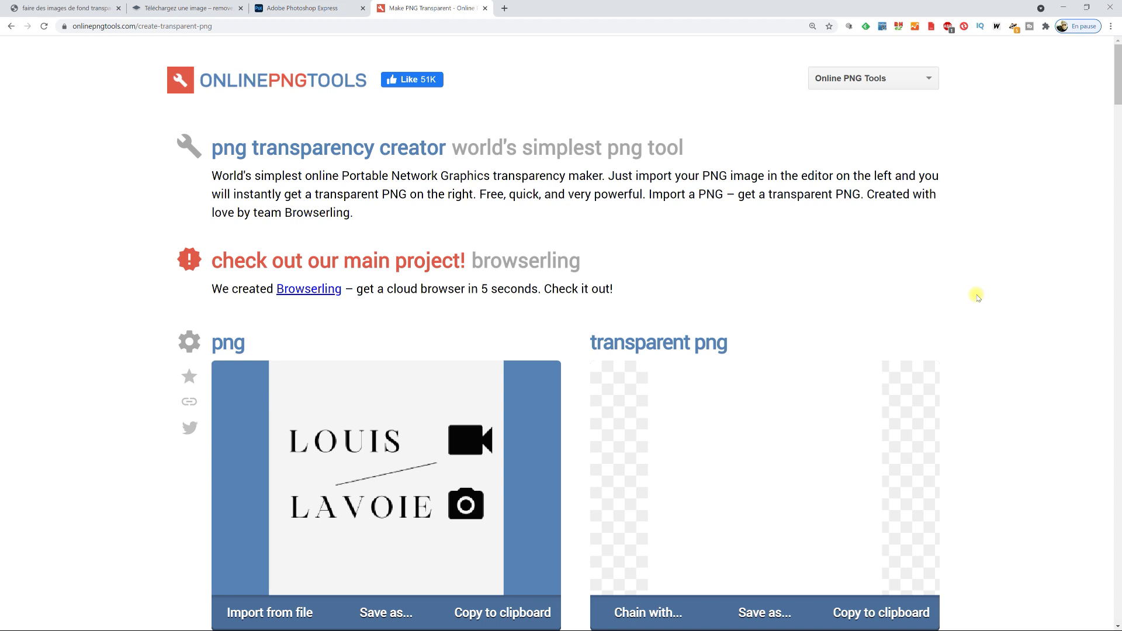
Step: Switch to the Online PNG Tools transparency creator and try choosing white as the transparency color with the color picker
scroll(977, 296, down, 3)
scroll(421, 349, up, 1)
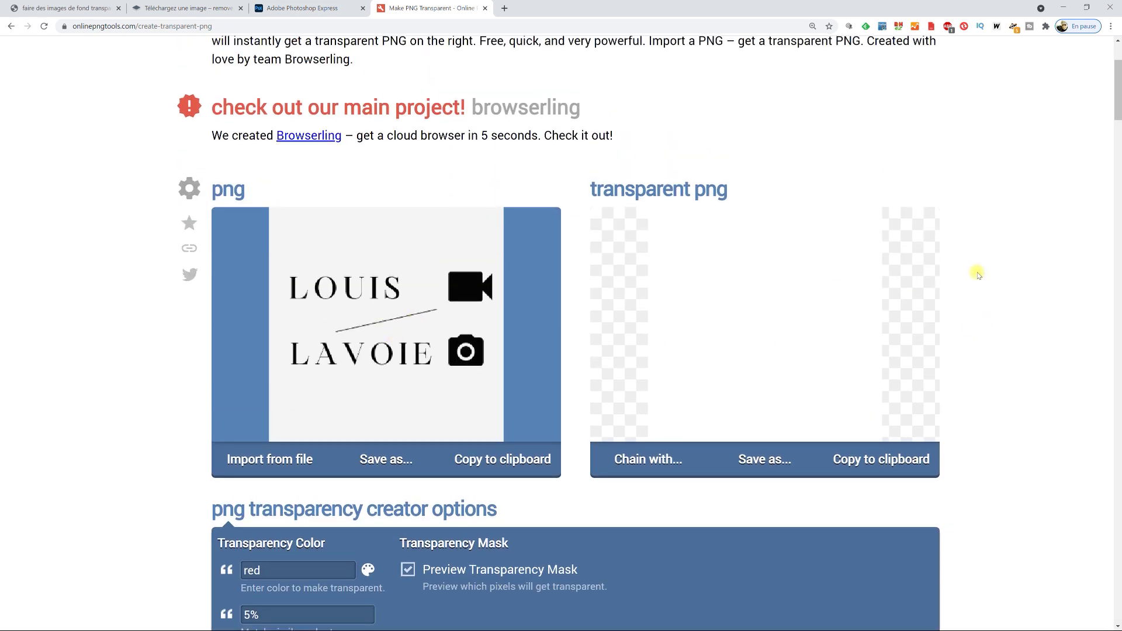
scroll(977, 273, down, 1)
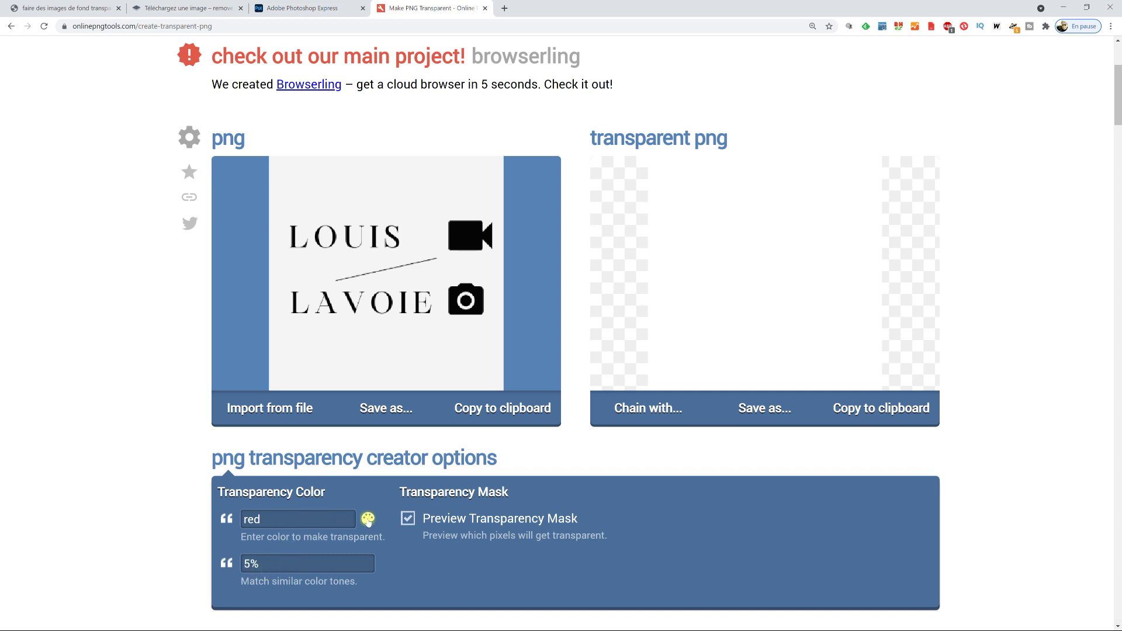
click(368, 519)
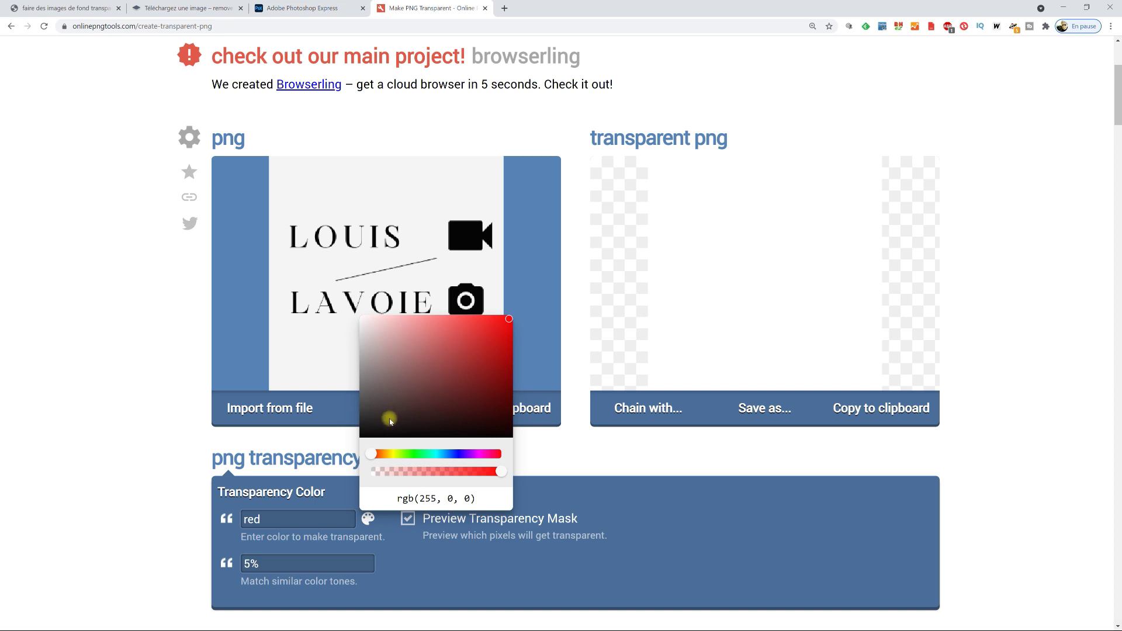
drag(506, 320, 359, 316)
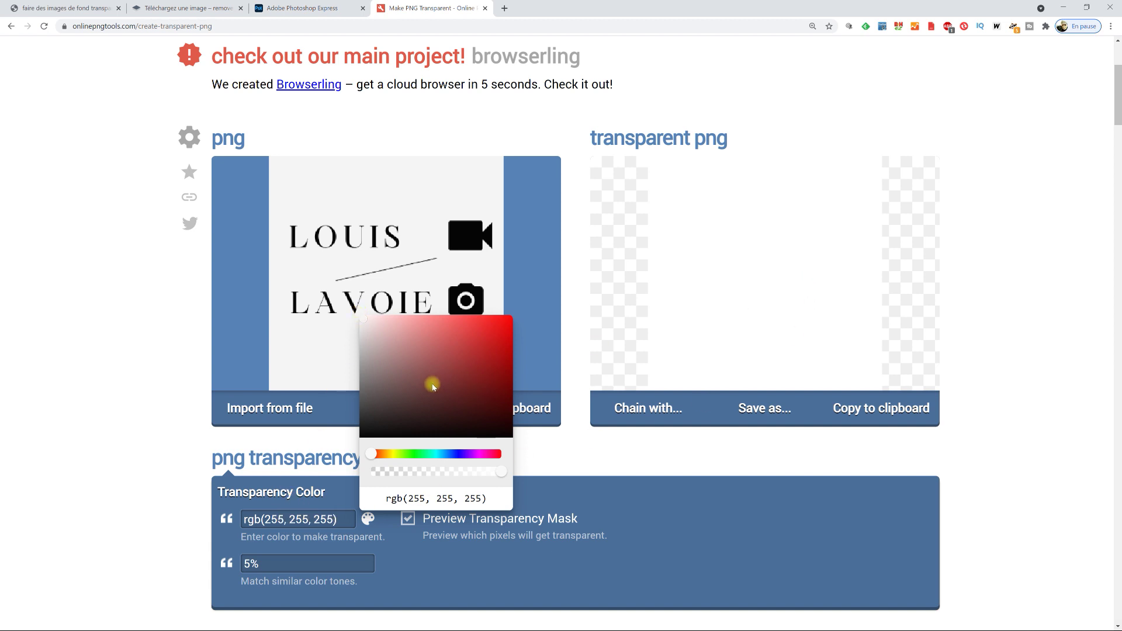
click(366, 323)
click(414, 362)
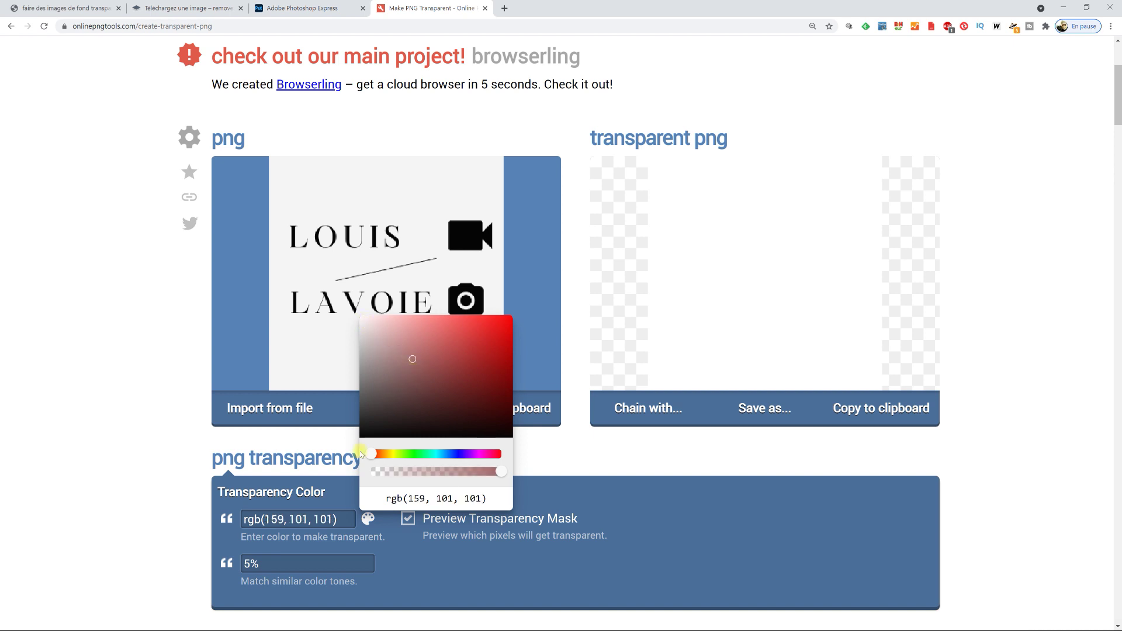
Step: Set the transparency color to "white" and toggle the transparency mask preview to compare the result
click(328, 519)
drag(328, 519, 218, 518)
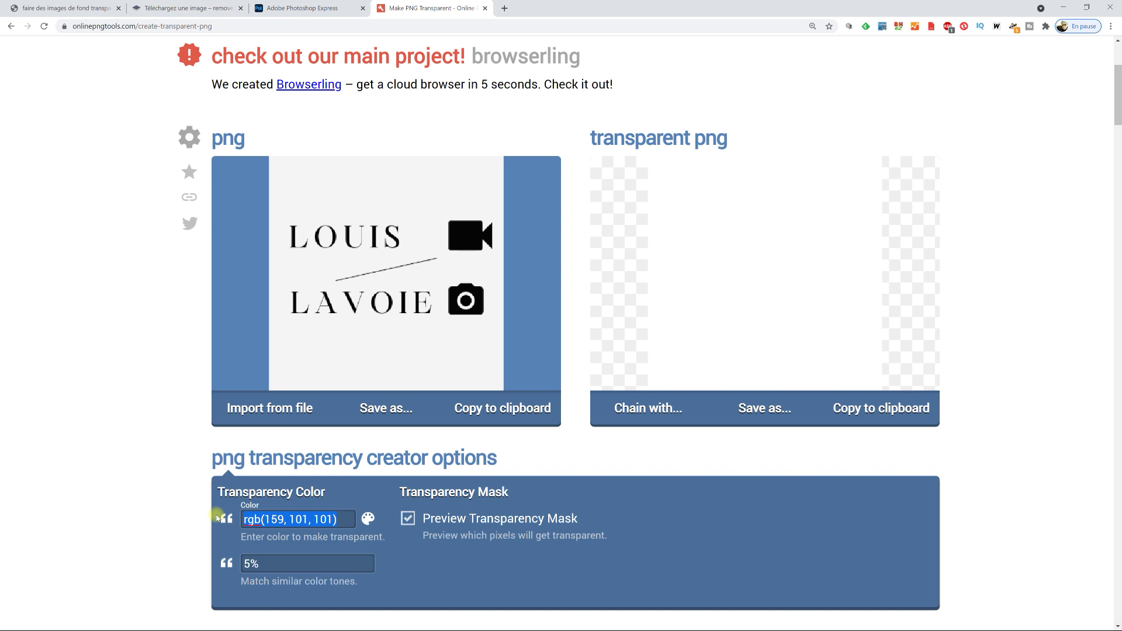
text(white)
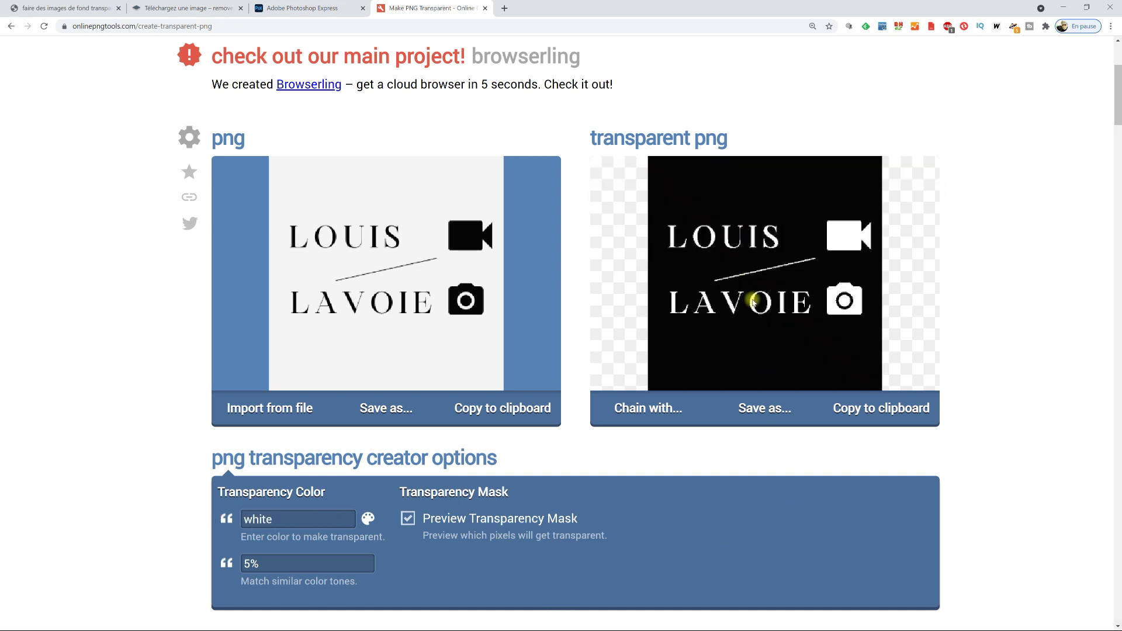
click(408, 519)
click(409, 519)
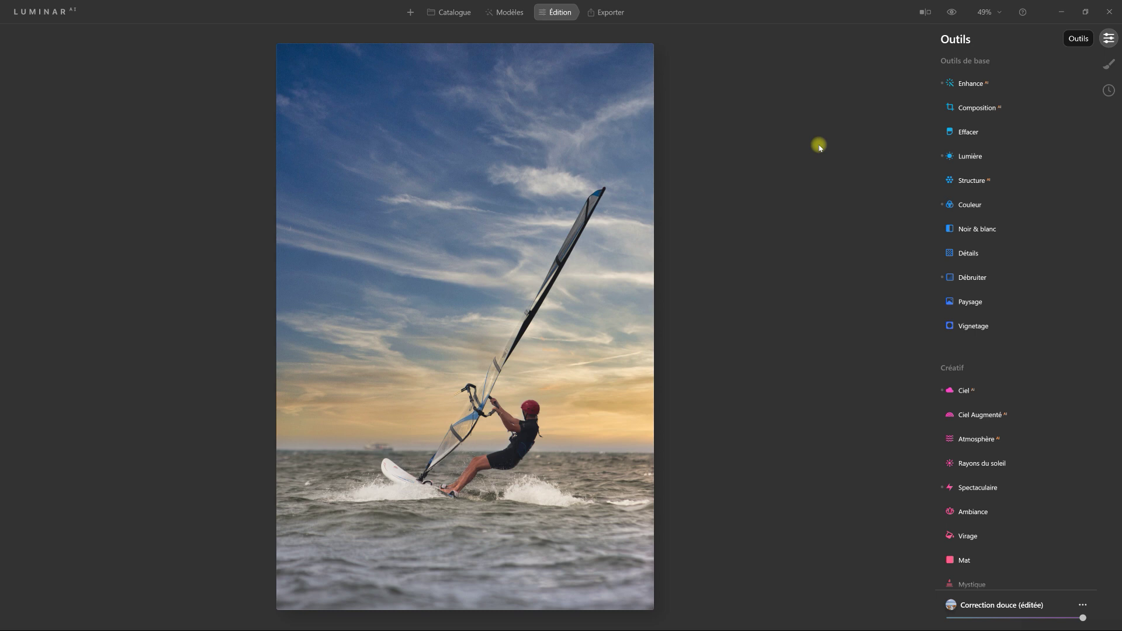
Step: Switch to Luminar AI and add a Texture local mask to the windsurfer photo
click(1109, 63)
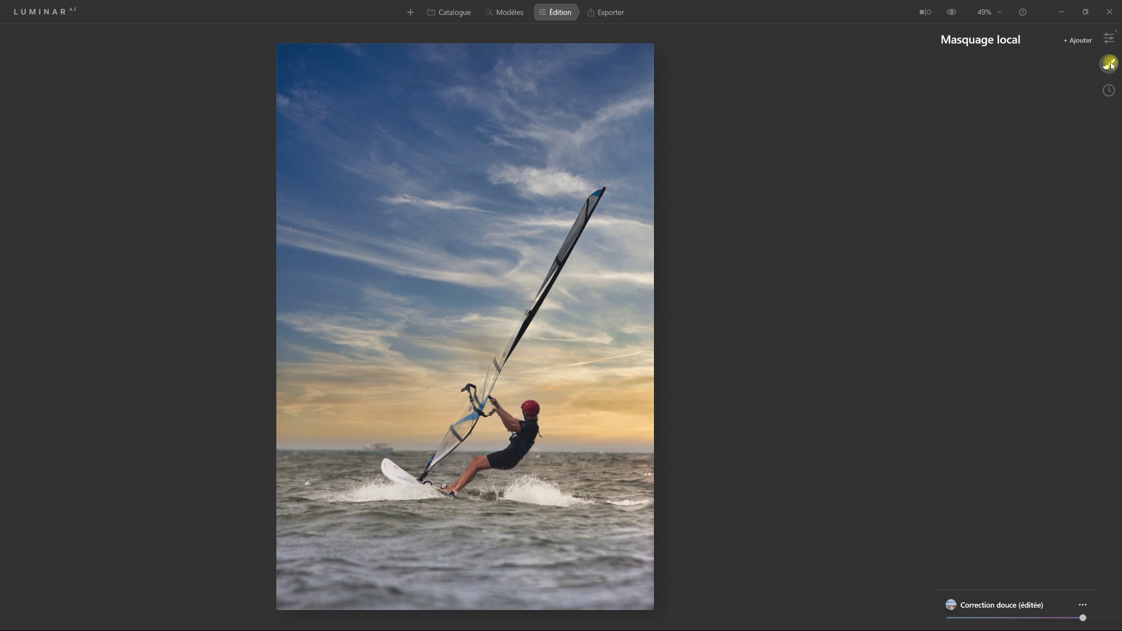
click(1073, 41)
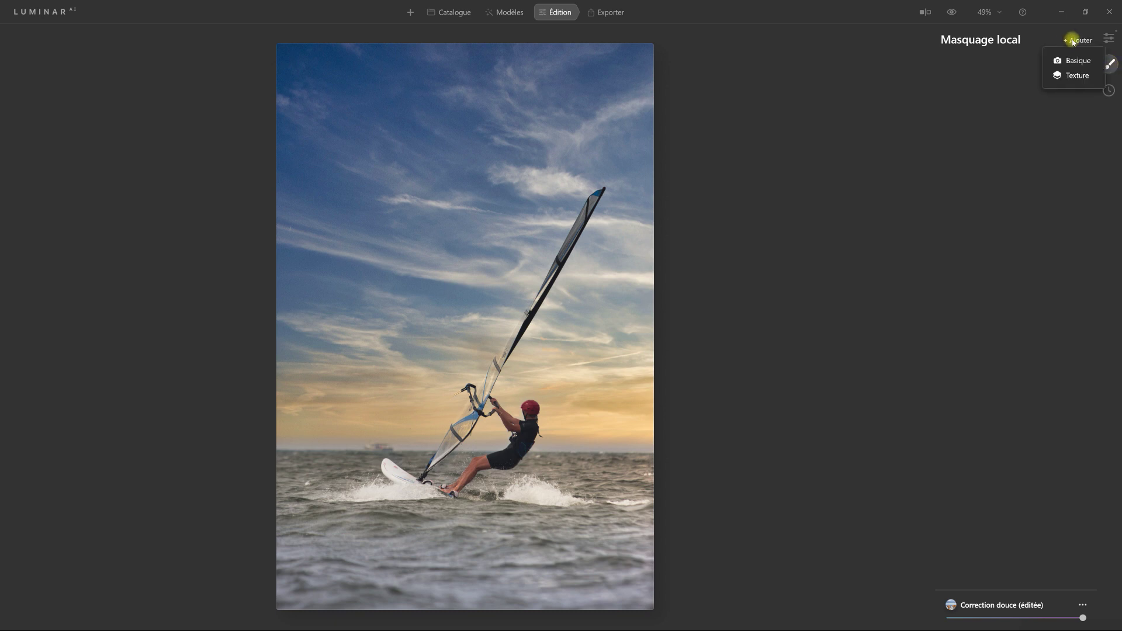
click(1075, 76)
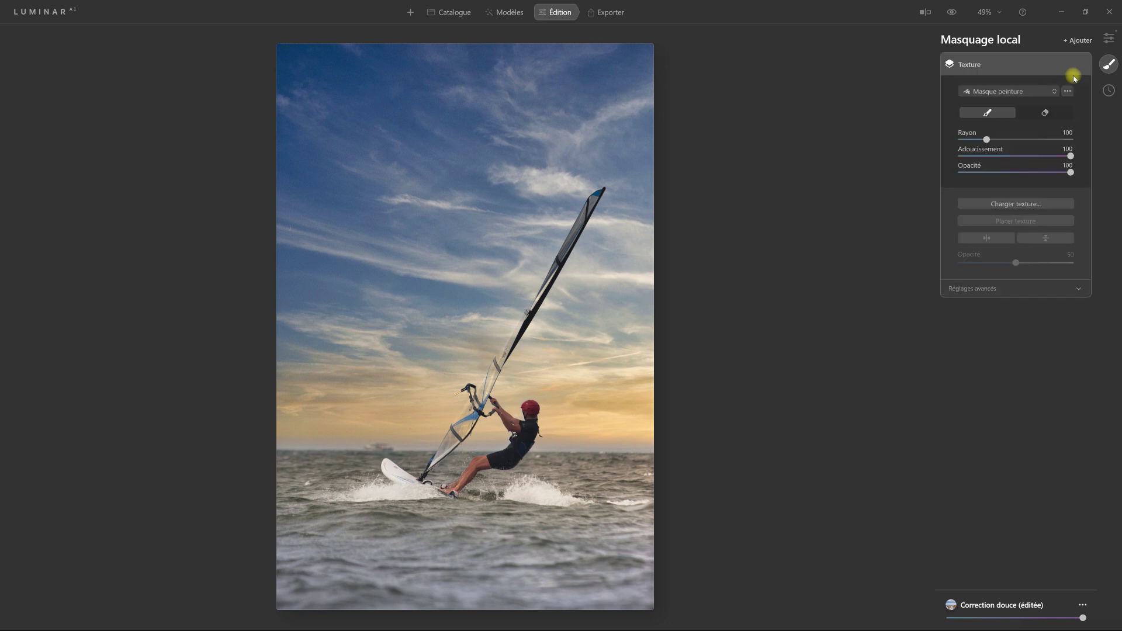
click(1024, 204)
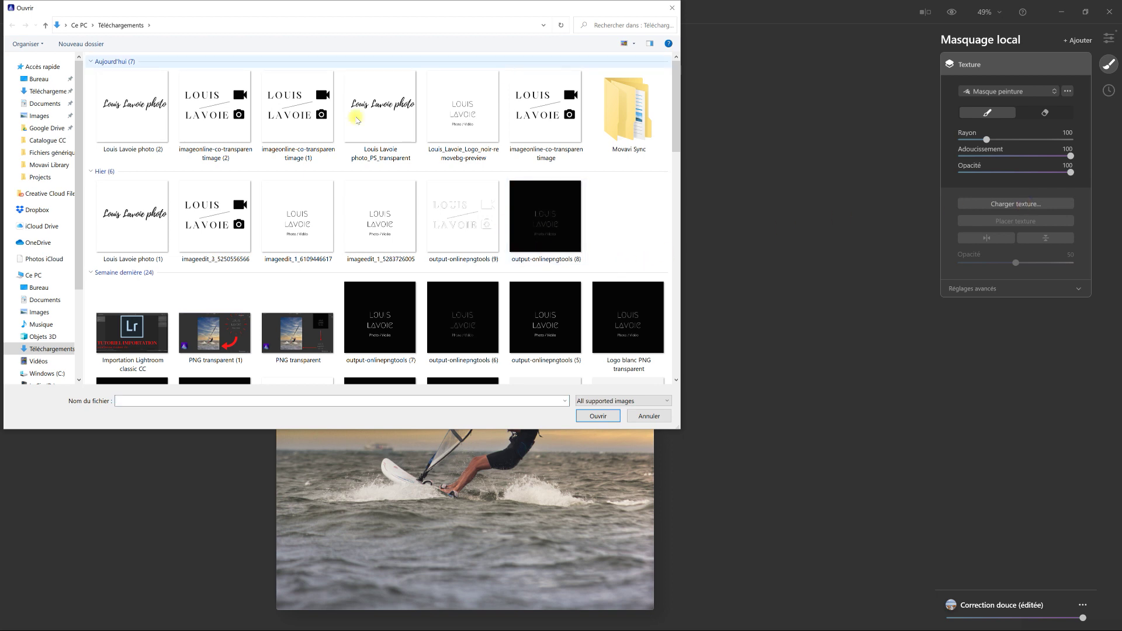
click(378, 212)
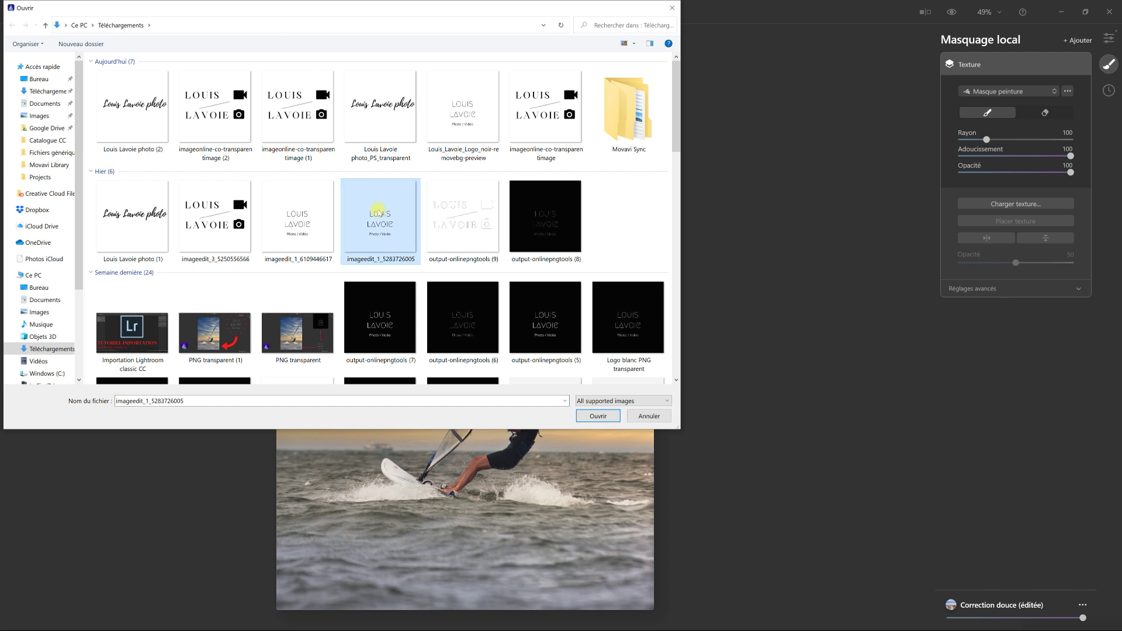
click(597, 416)
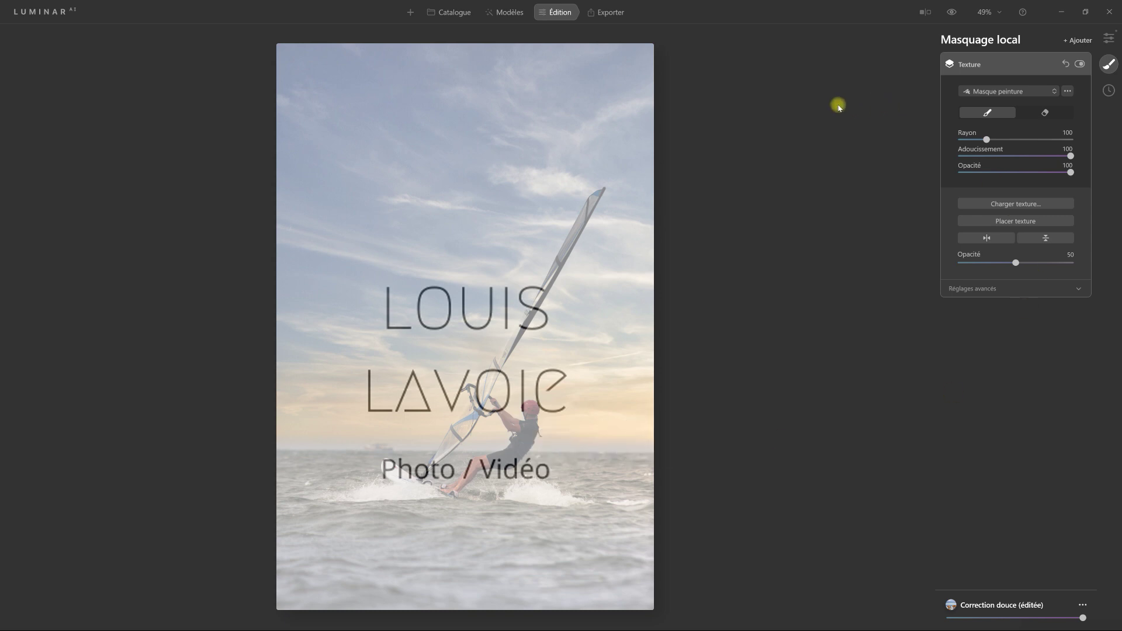
Step: Replace the loaded texture with the handwritten signature logo whose file name ends in "_PS_transparent"
click(1040, 204)
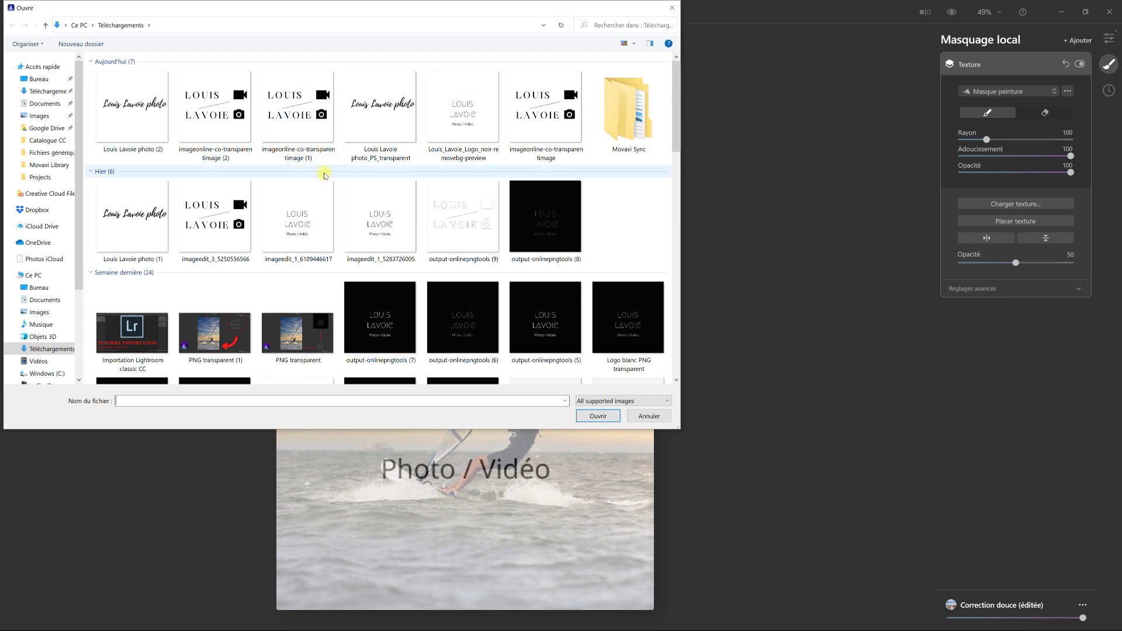
click(397, 105)
click(598, 415)
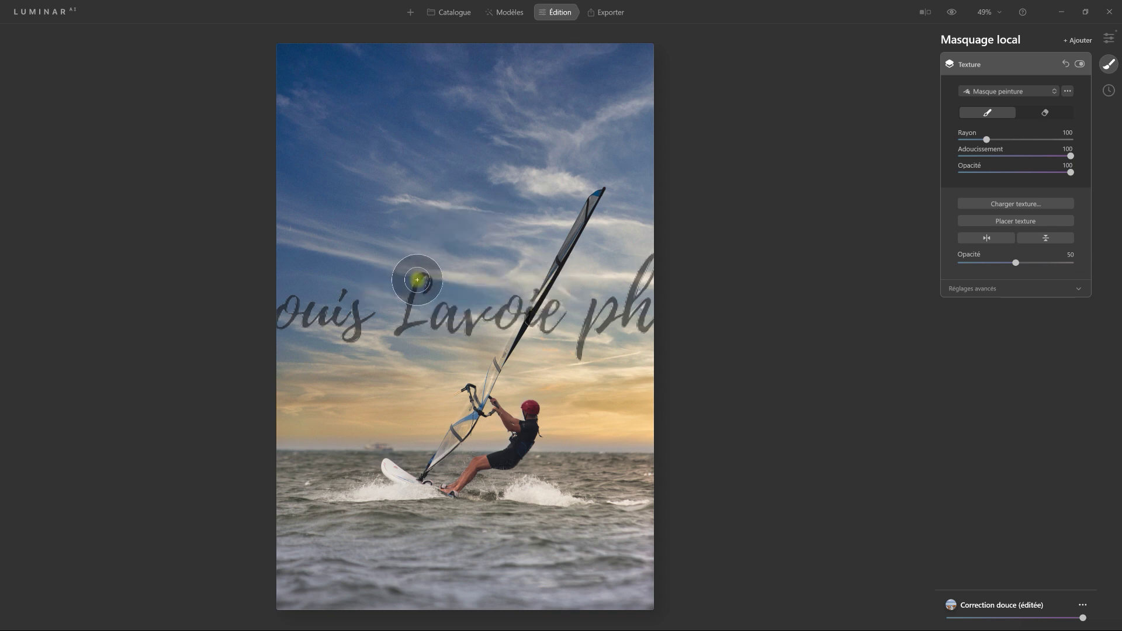
Step: Scale down the signature texture to about half the photo's width and place it in the photo's lower-right corner
click(1022, 222)
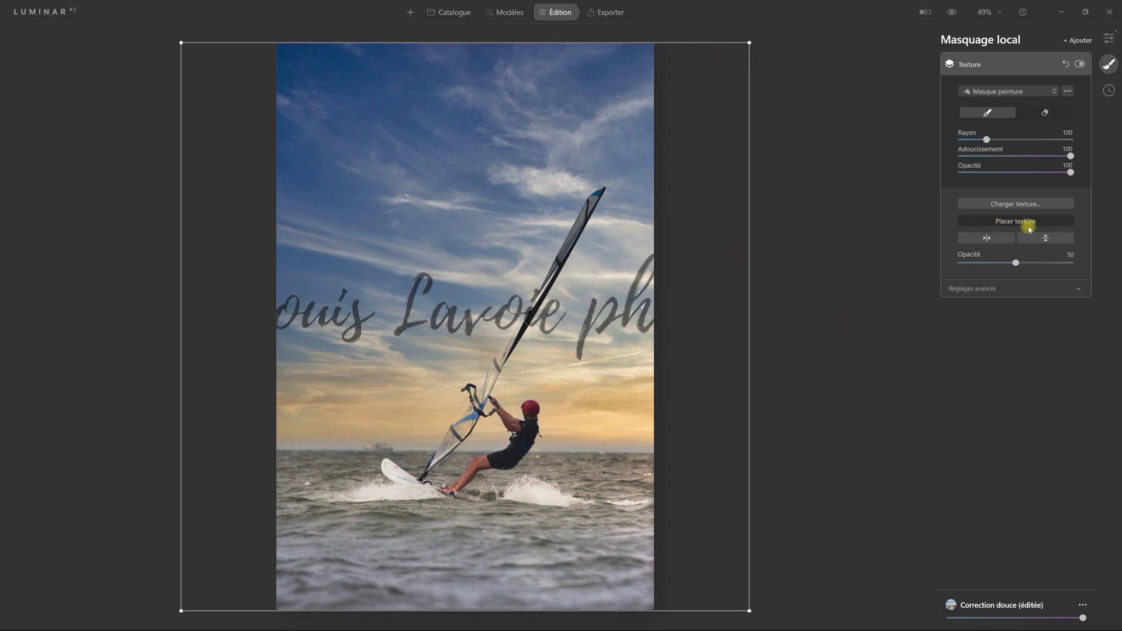
drag(753, 46, 413, 373)
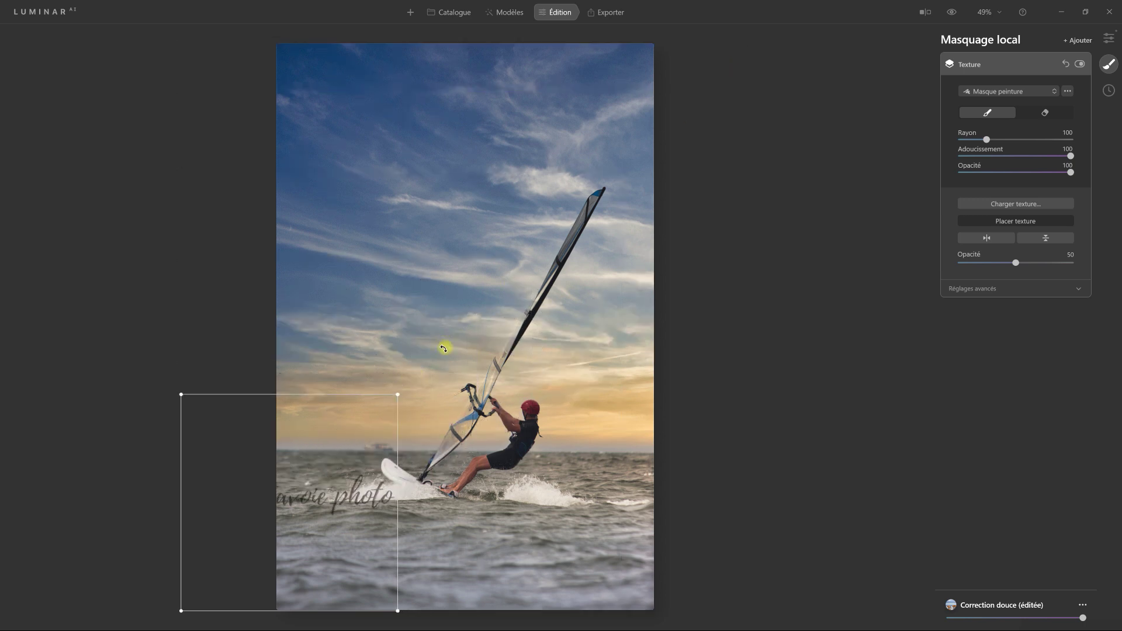
drag(339, 493, 591, 570)
drag(429, 466, 461, 496)
drag(548, 532, 544, 521)
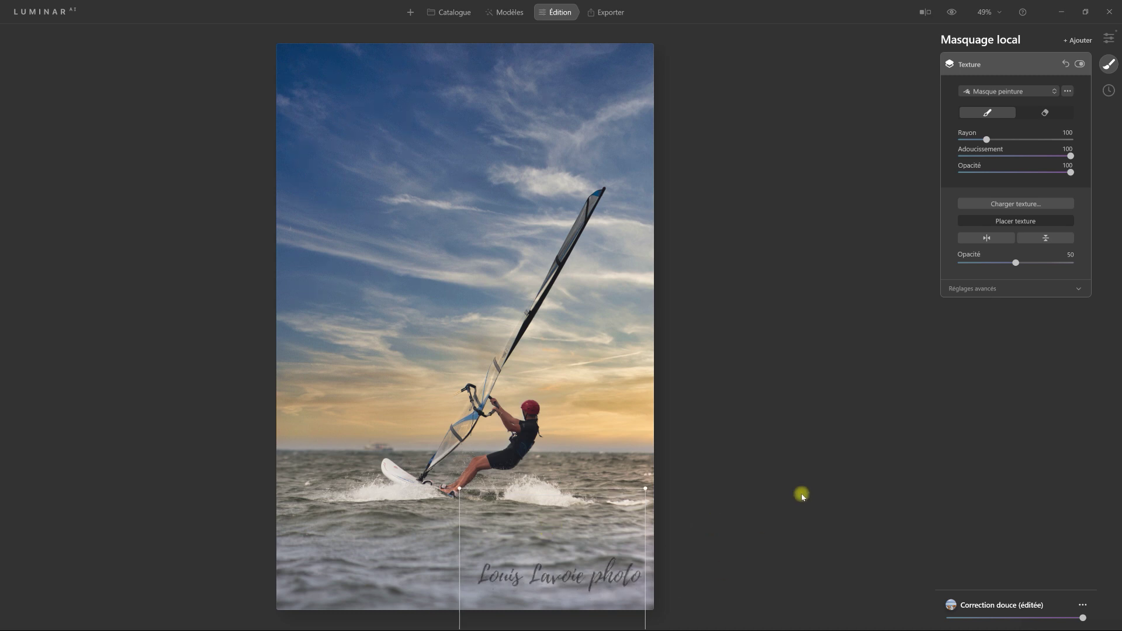
Step: Set the signature texture's opacity to 100 and its blend mode to Lumière douce, and collapse the Texture settings
click(1080, 289)
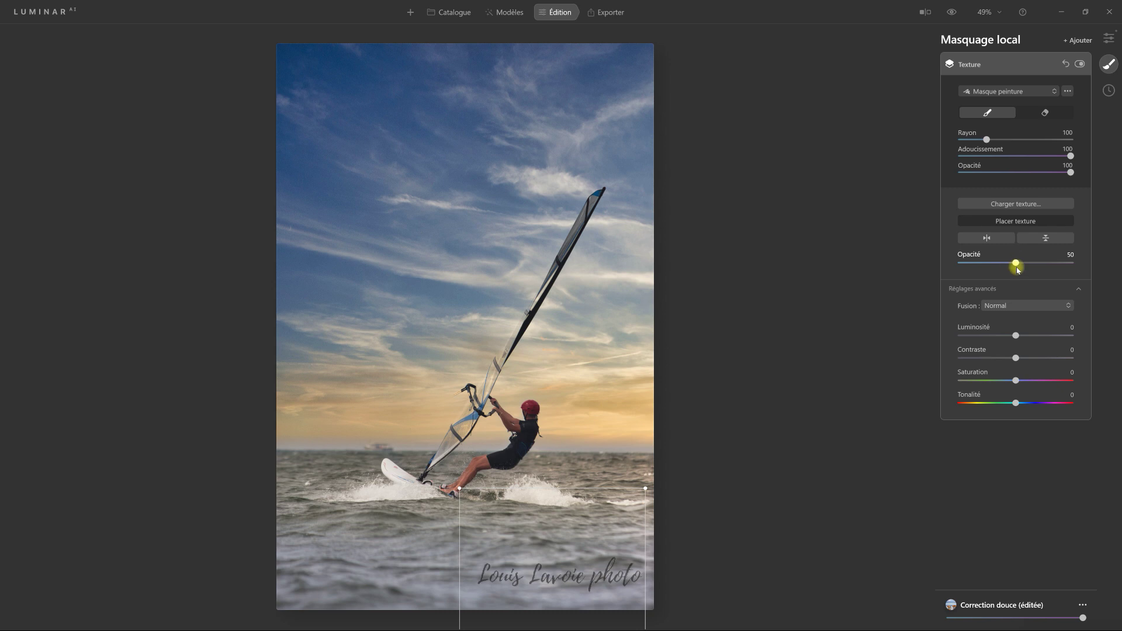
drag(1016, 264, 1072, 261)
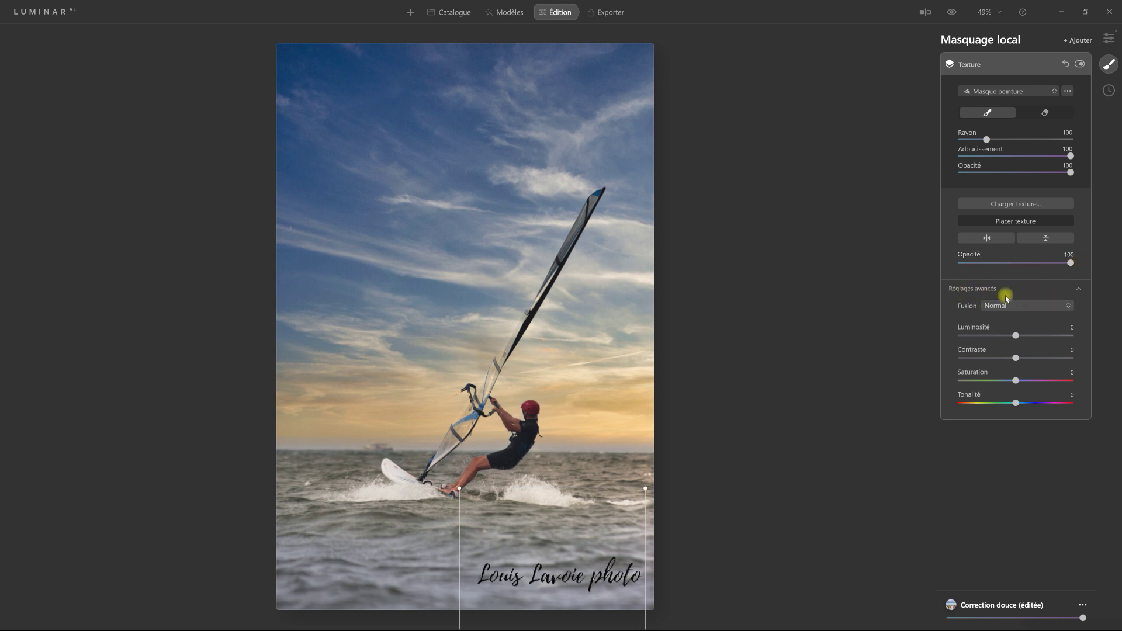
click(1058, 306)
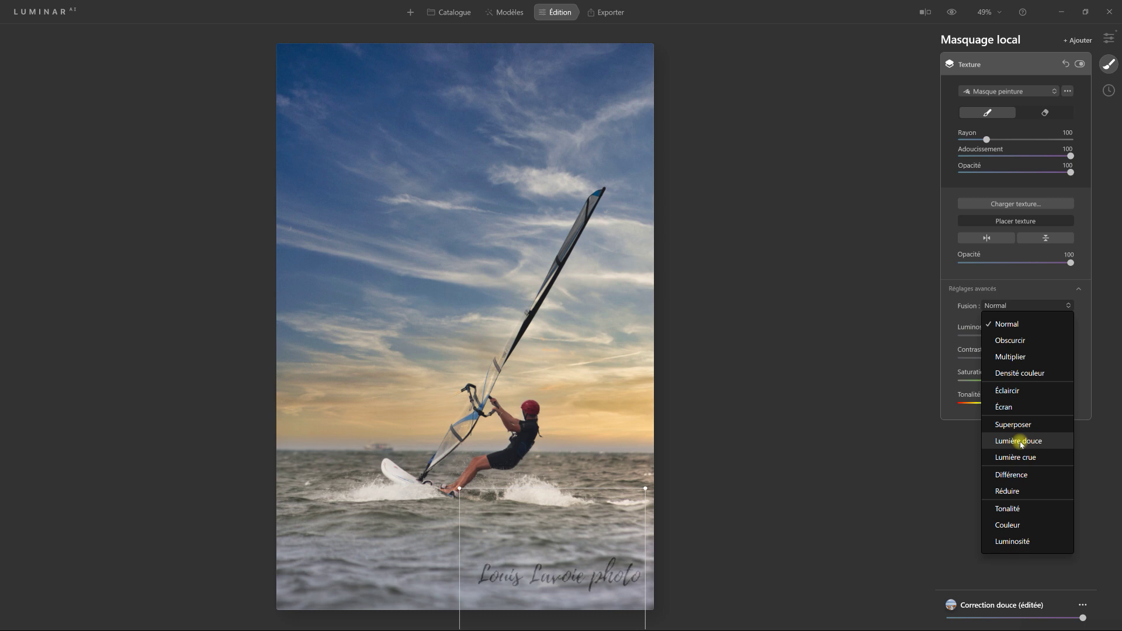
click(1021, 444)
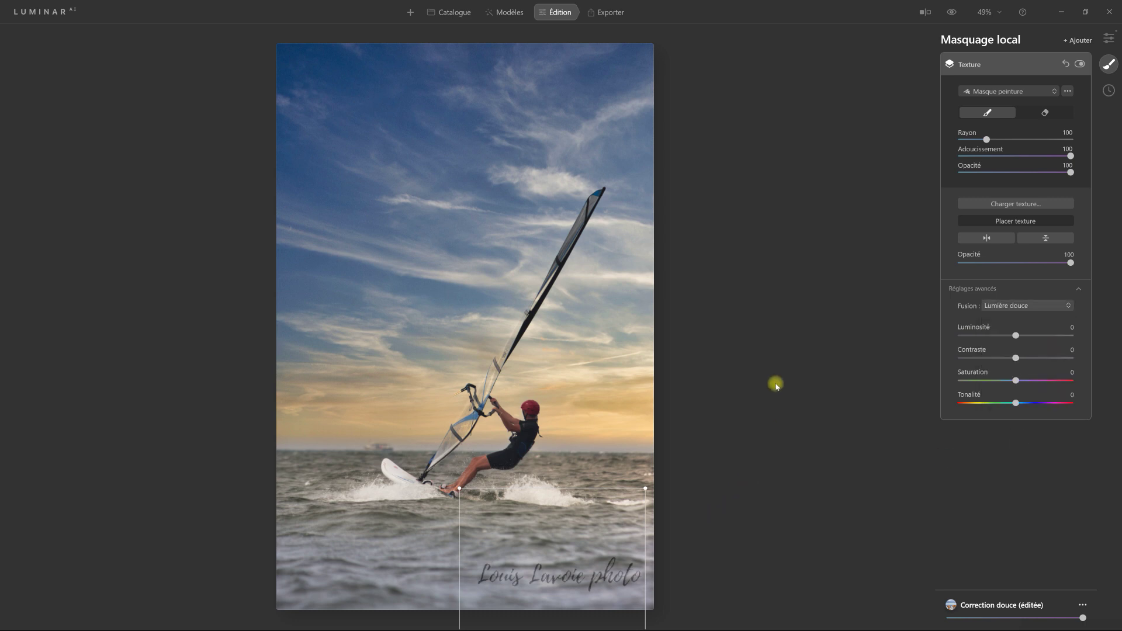
click(976, 66)
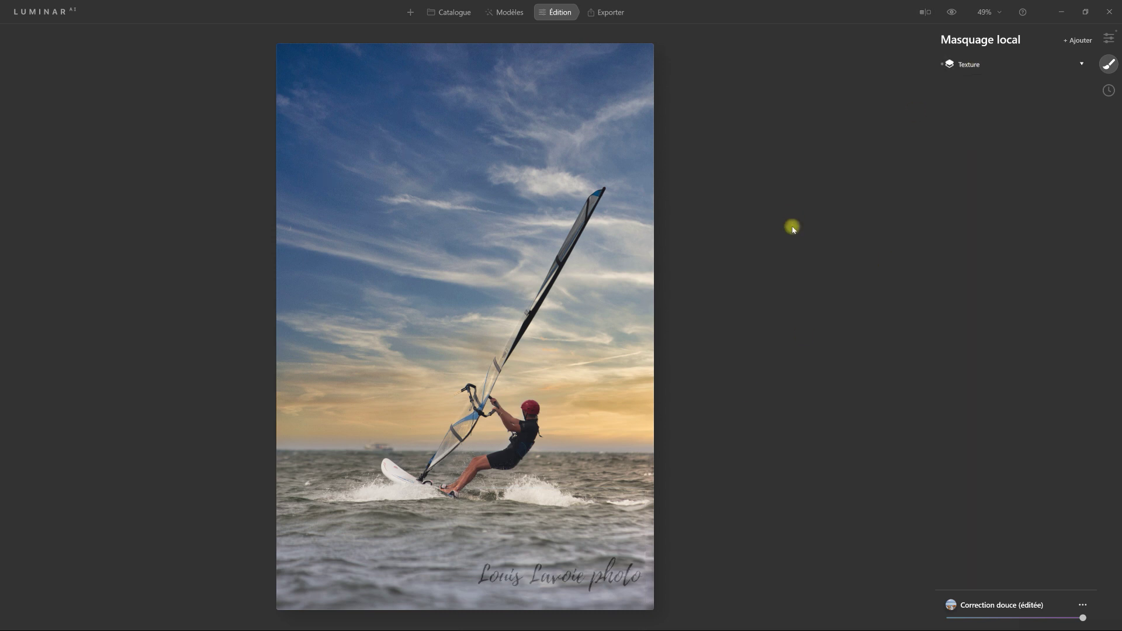